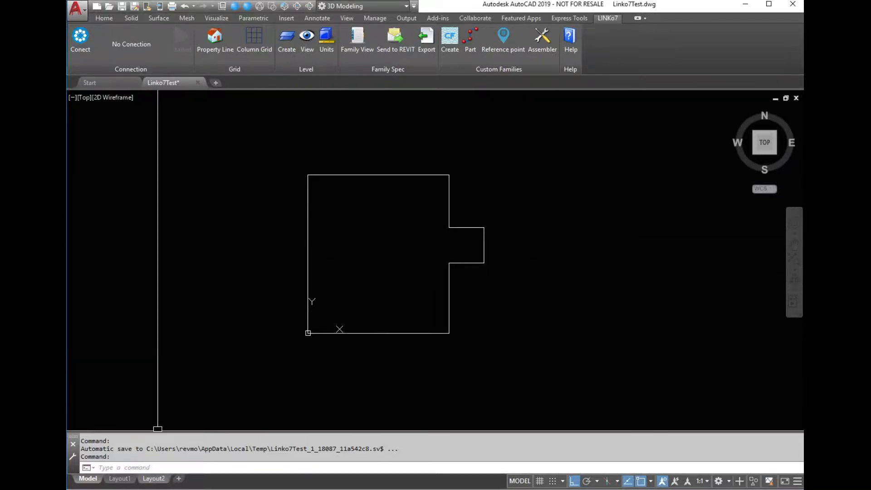
# Switch to Revit and create a new connection protocol ID in the Linko7 AutoCAD connection dialog.
pyautogui.moveTo(170, 489)
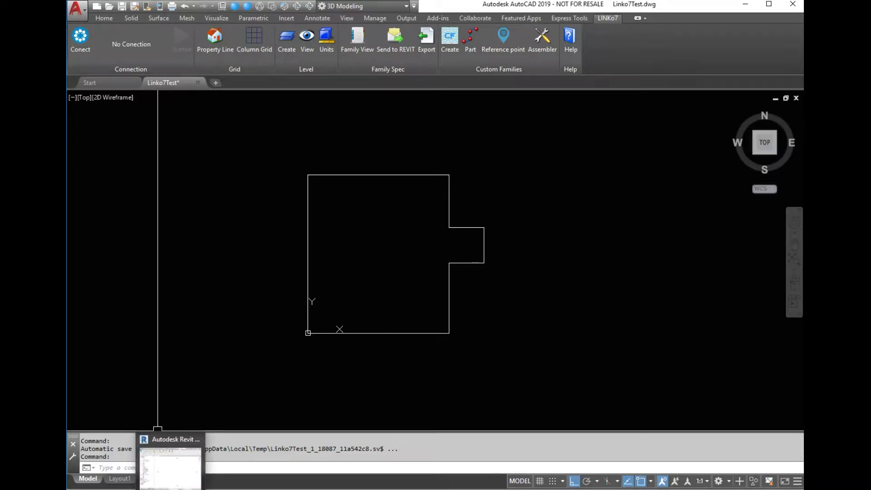
pyautogui.click(170, 468)
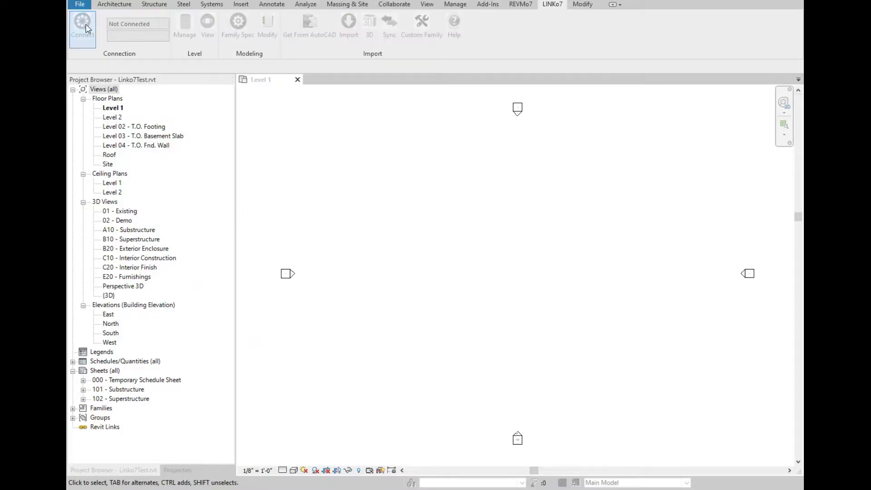
pyautogui.click(83, 28)
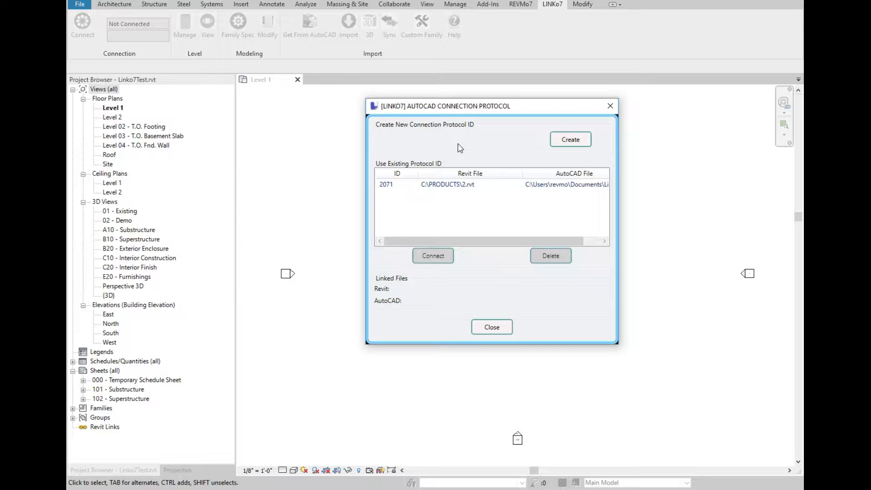
pyautogui.click(389, 186)
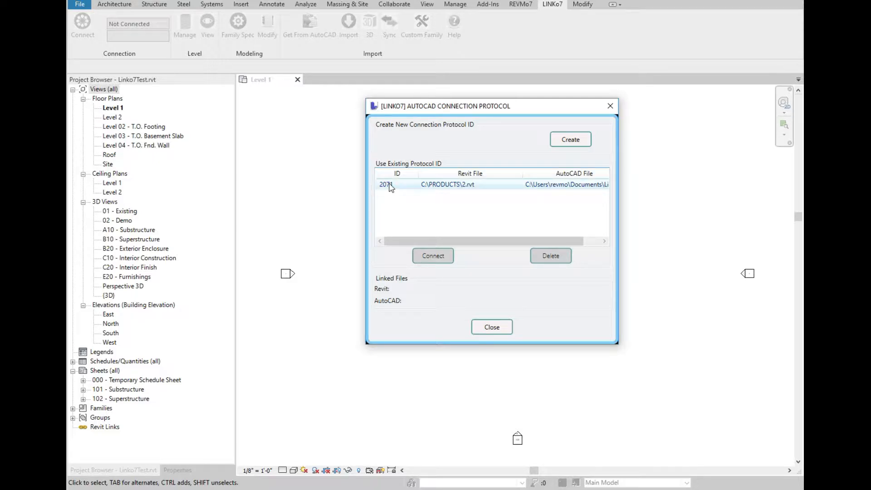
pyautogui.click(570, 141)
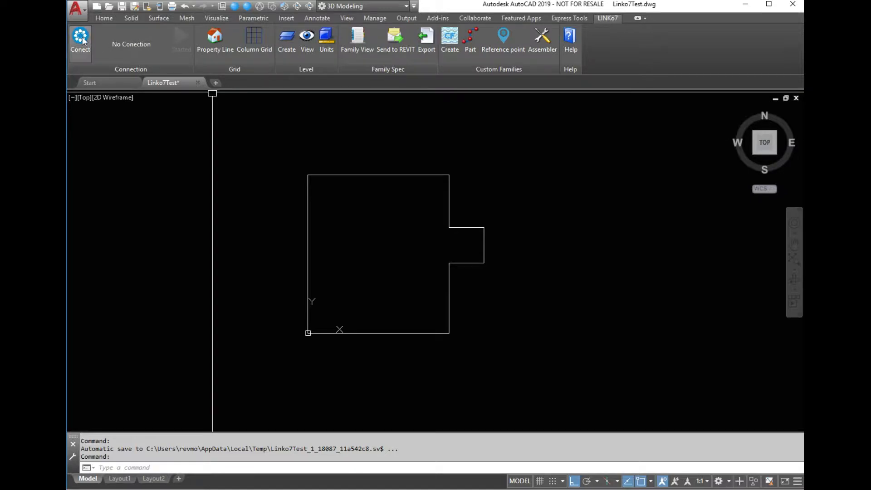
# In AutoCAD, open the Linko7 connection dialog and connect using protocol ID 2115.
pyautogui.click(80, 36)
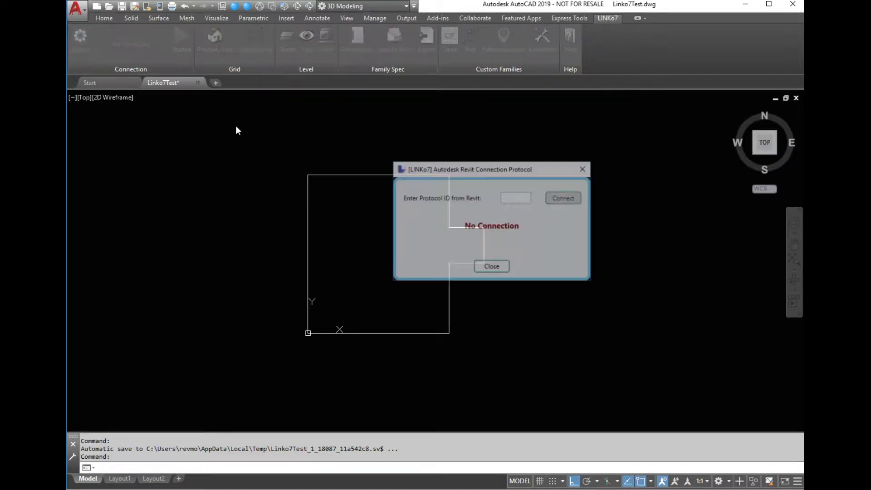
pyautogui.click(514, 197)
pyautogui.write('2')
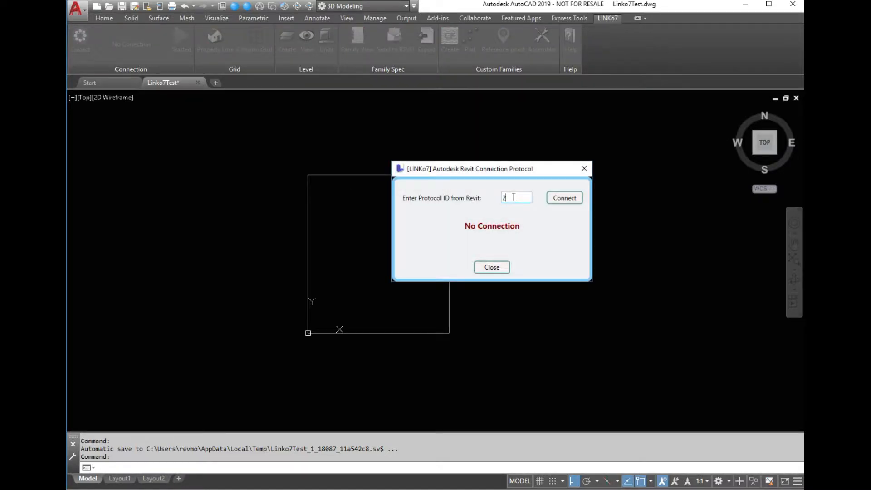
pyautogui.write('115')
pyautogui.click(565, 198)
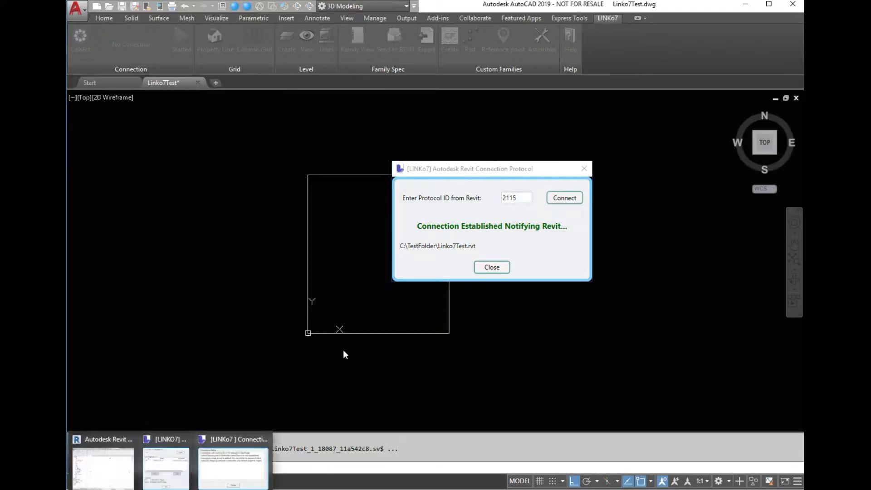
# Return to Revit and close the connection status window.
pyautogui.click(243, 466)
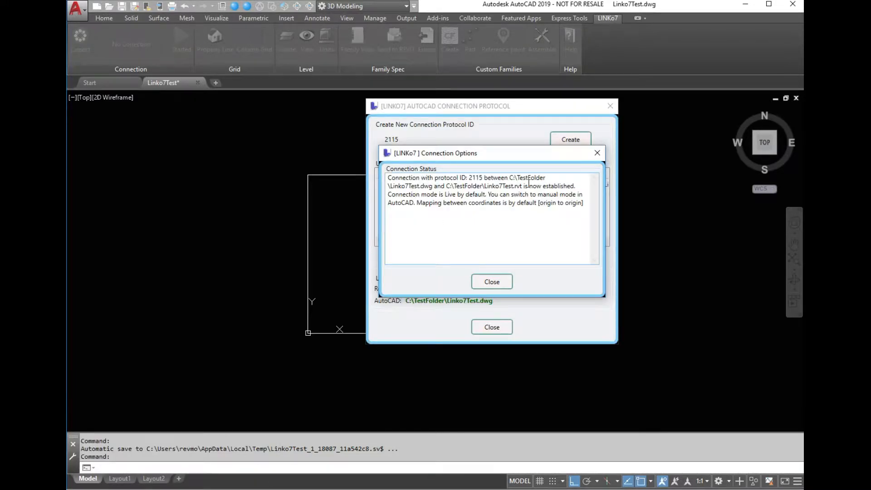
pyautogui.click(507, 283)
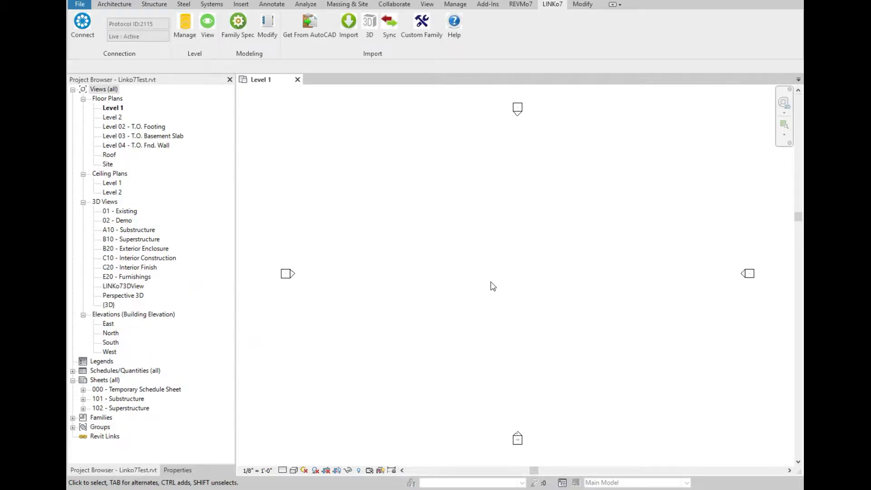
pyautogui.hotkey('alt', 'Tab')
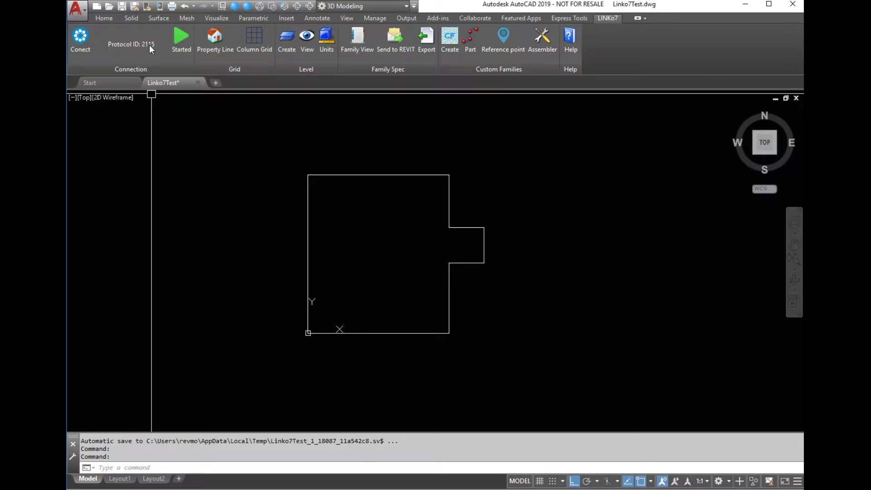
pyautogui.click(184, 489)
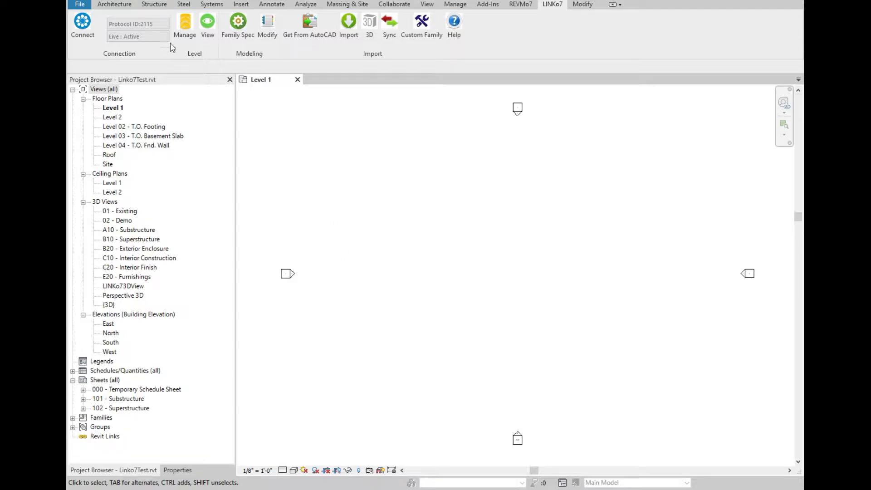
# Open the Level Manager and delete the Roof level.
pyautogui.click(189, 36)
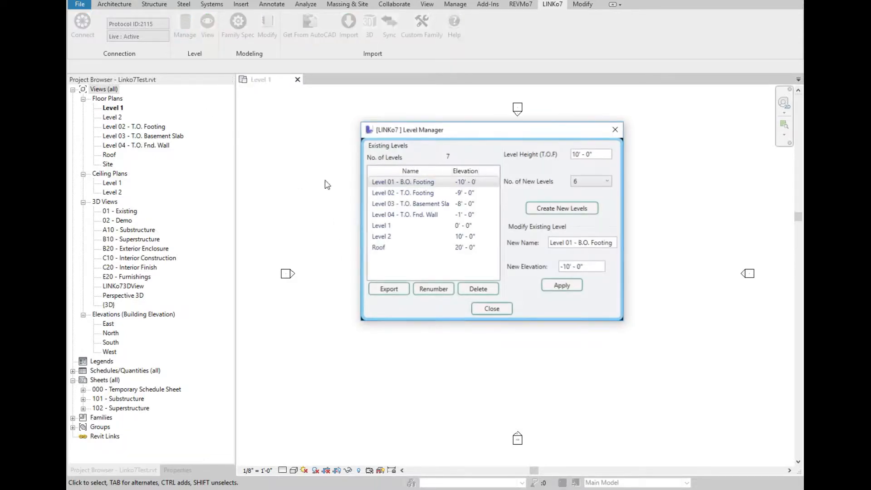
pyautogui.click(379, 247)
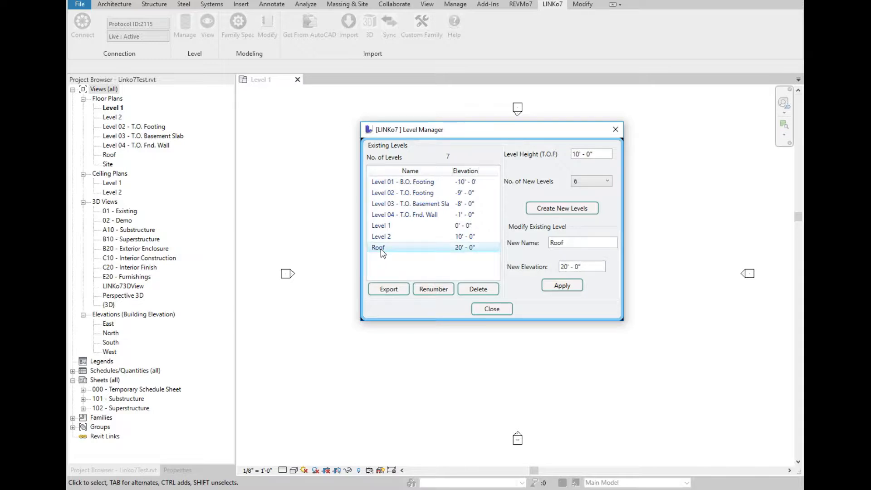
pyautogui.click(477, 291)
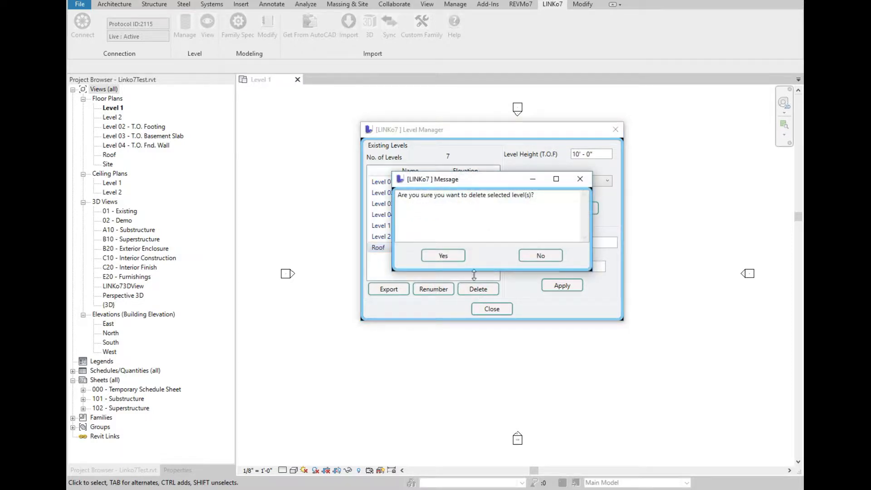
pyautogui.click(447, 256)
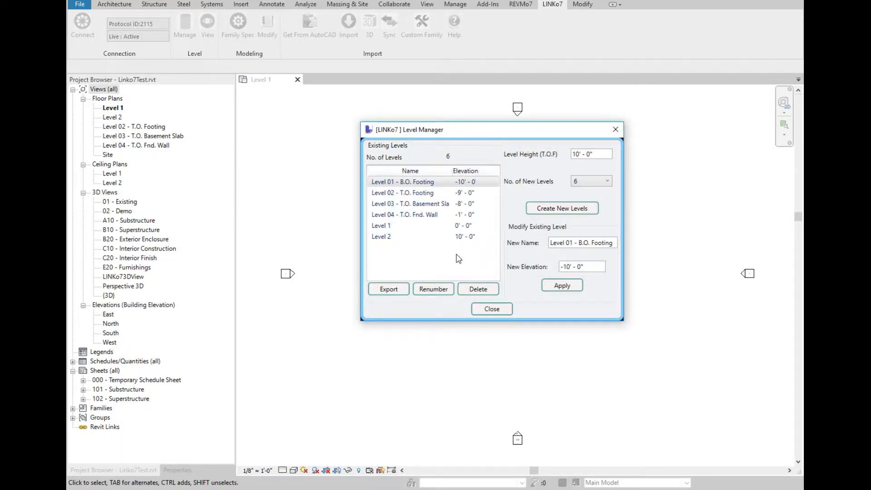
# Create 10 new levels above Level 2 with a 12' level height.
pyautogui.click(387, 237)
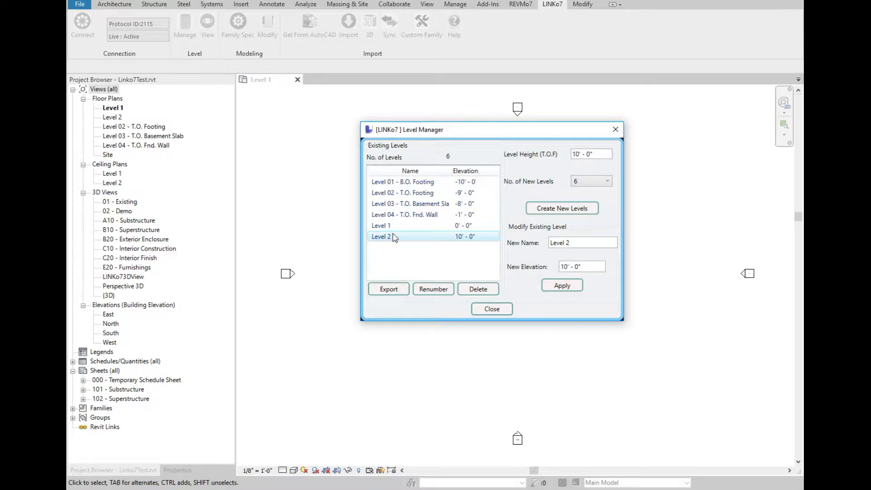
pyautogui.click(585, 181)
pyautogui.click(577, 234)
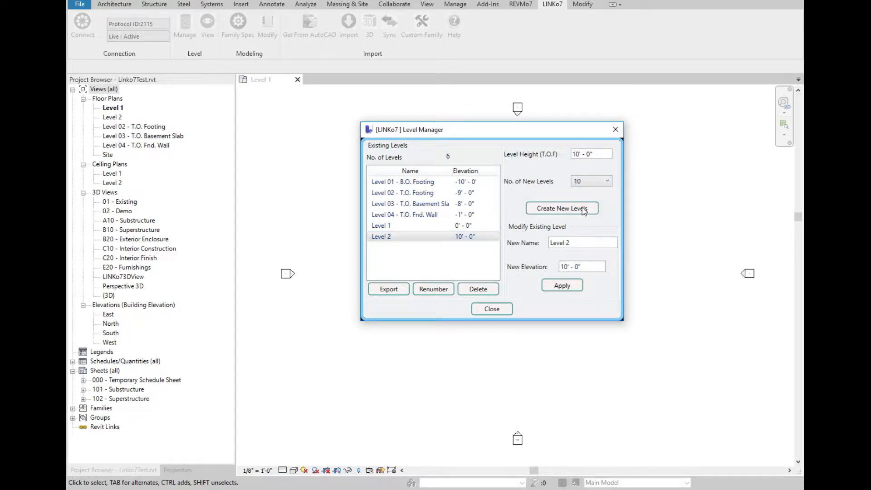
pyautogui.moveTo(598, 155); pyautogui.dragTo(543, 155)
pyautogui.write("12'")
pyautogui.click(565, 210)
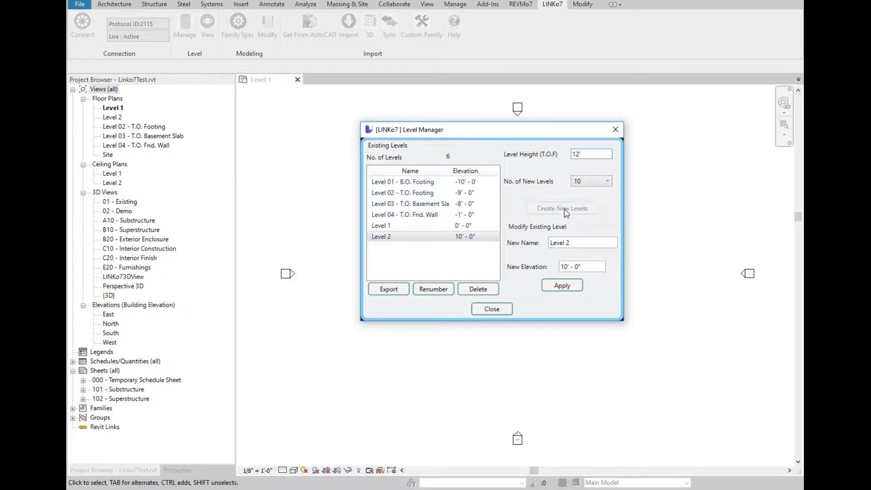
pyautogui.click(465, 255)
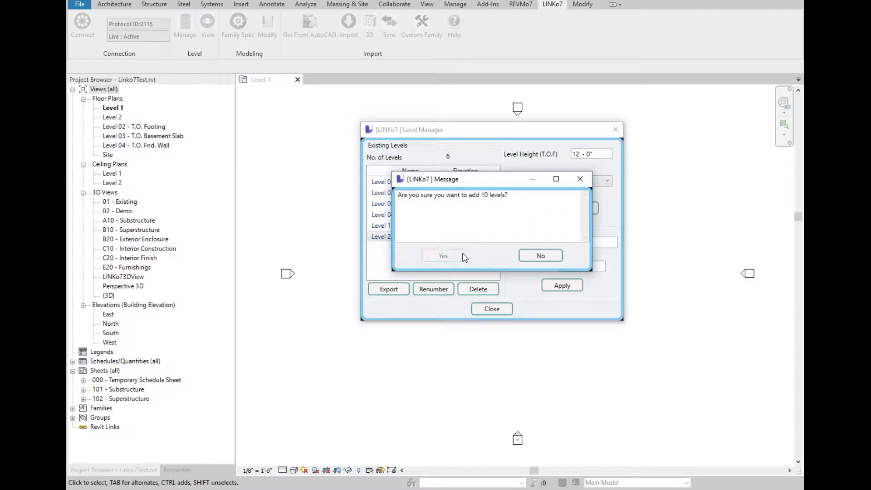
# Renumber the levels and close the Level Manager.
pyautogui.moveTo(495, 196); pyautogui.dragTo(500, 237)
pyautogui.click(433, 288)
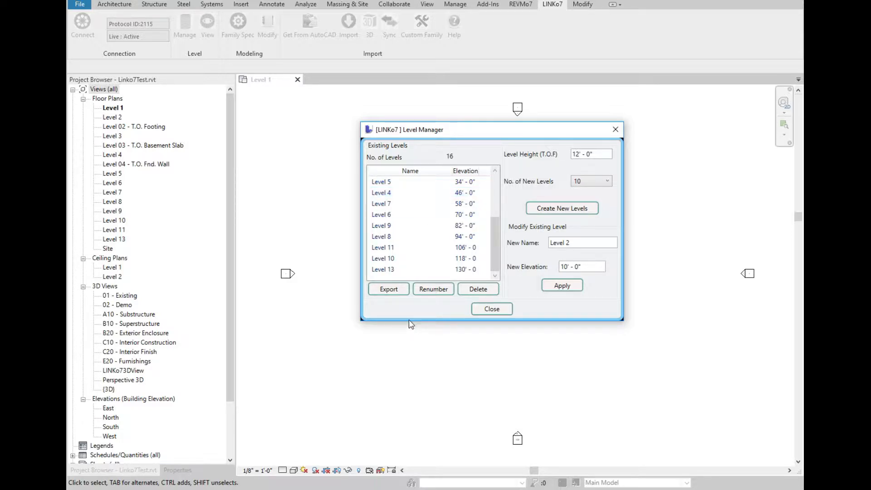
pyautogui.click(390, 291)
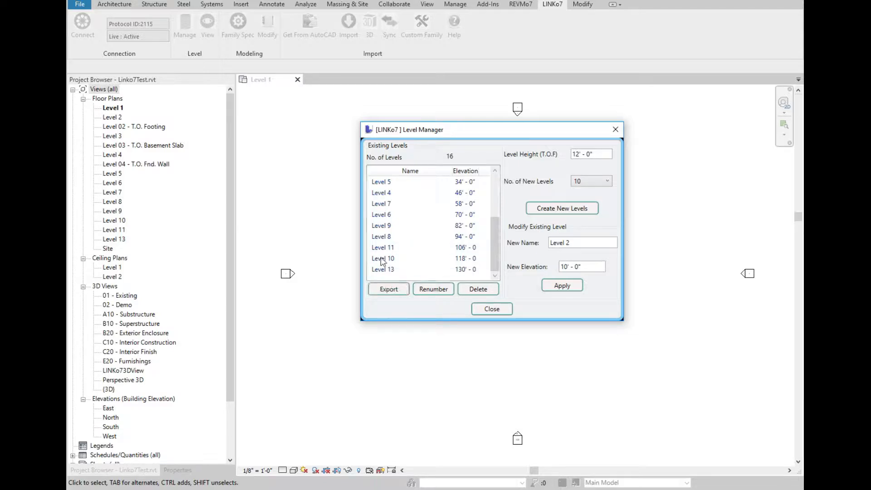
pyautogui.click(498, 311)
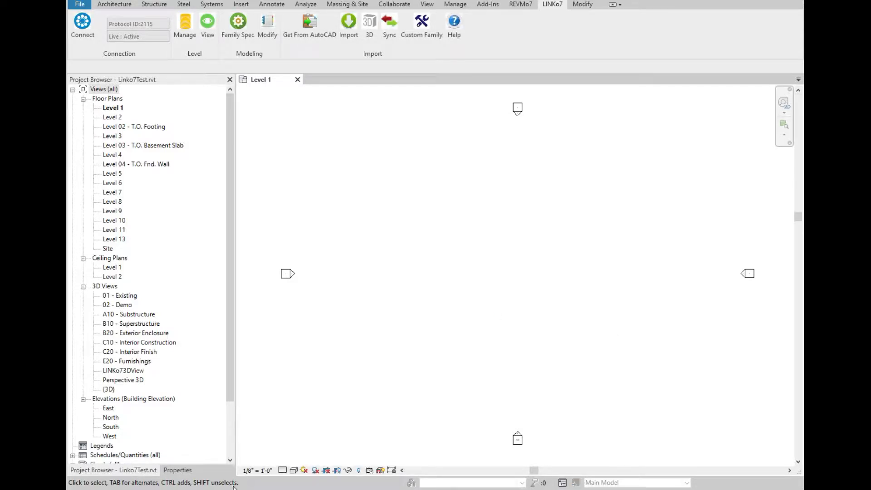
# Switch to AutoCAD and try to create levels in the drawing.
pyautogui.moveTo(196, 489)
pyautogui.click(196, 467)
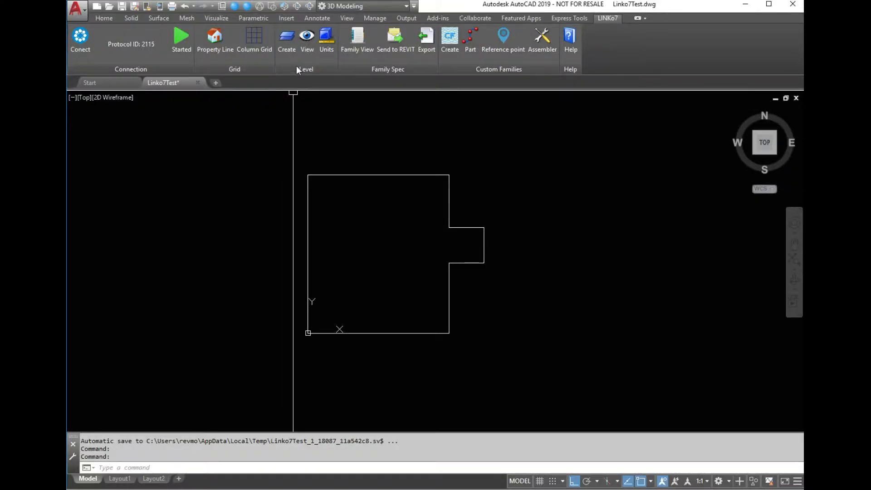
pyautogui.click(285, 40)
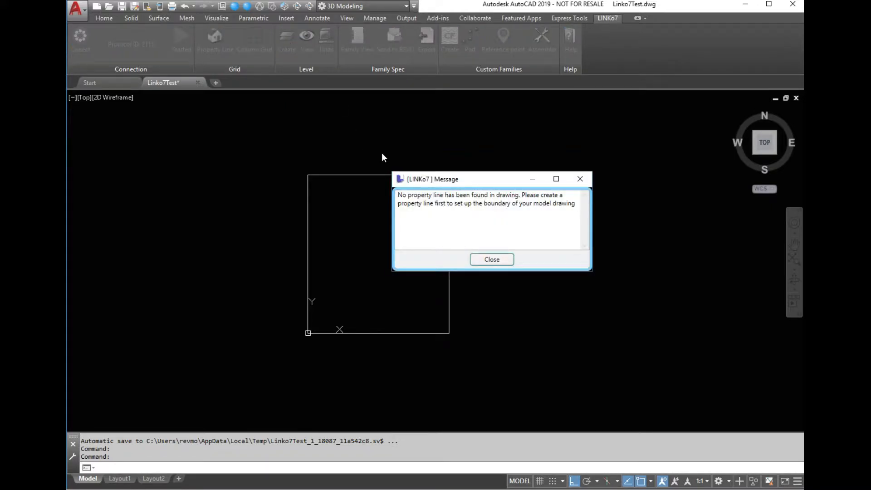
pyautogui.click(494, 260)
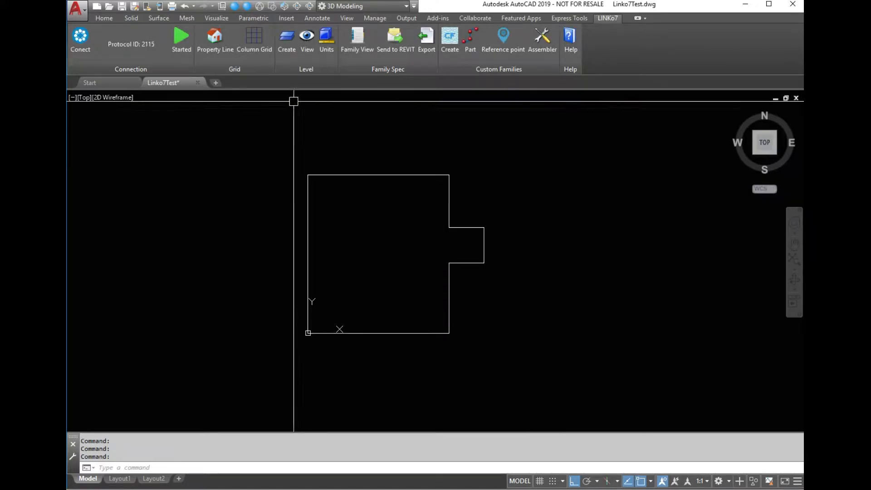
# Convert the building outline polyline into a property line with width 2 and dimension distance 1.
pyautogui.click(216, 40)
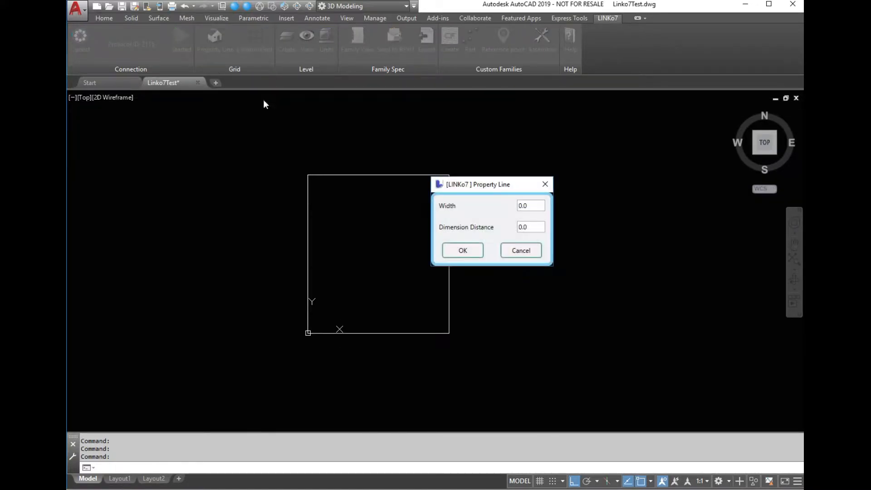
pyautogui.moveTo(534, 206); pyautogui.dragTo(503, 206)
pyautogui.write('2')
pyautogui.moveTo(534, 226); pyautogui.dragTo(504, 226)
pyautogui.write("10'")
pyautogui.click(470, 250)
pyautogui.click(357, 174)
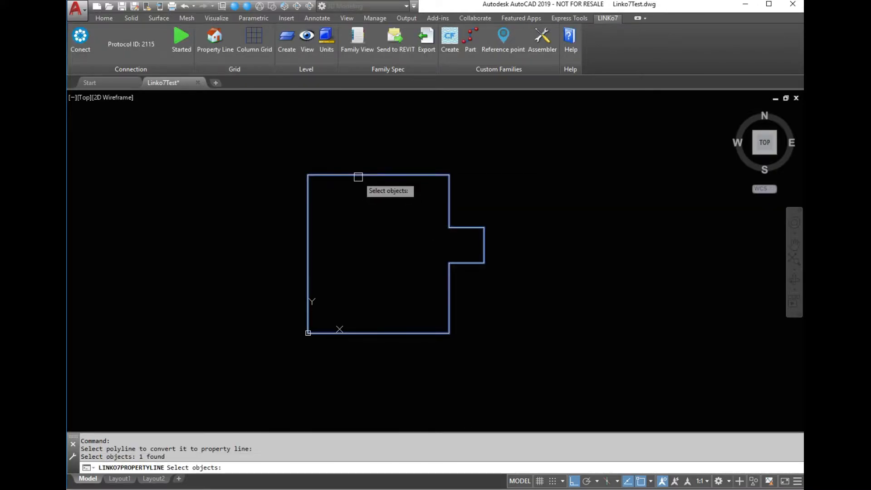
pyautogui.press('Return')
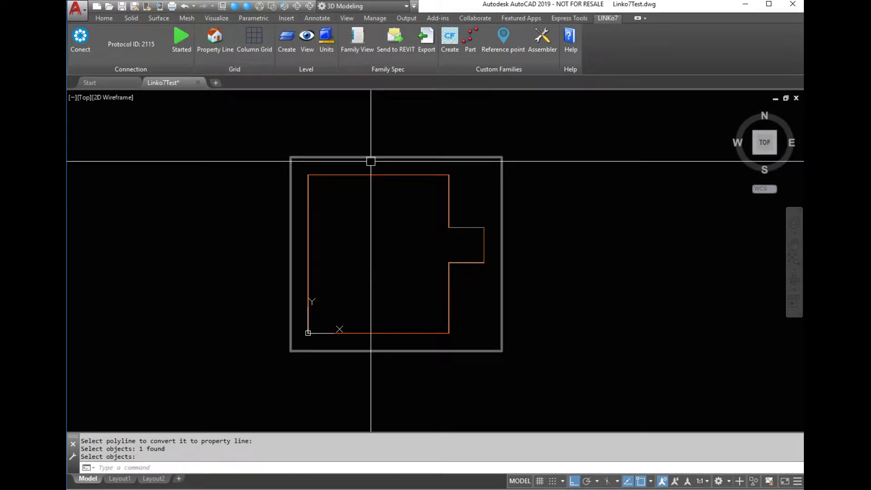
# Create levels in the drawing for all Revit levels.
pyautogui.scroll(8, 449, 172)
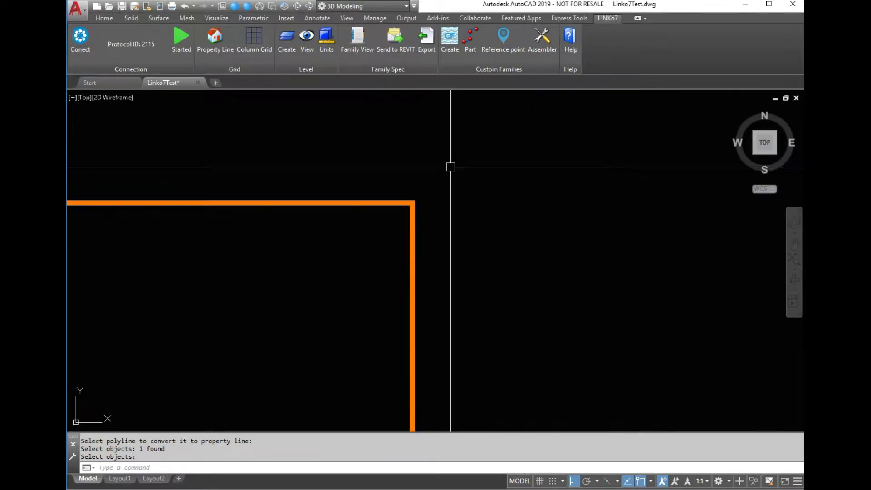
pyautogui.scroll(-8, 439, 187)
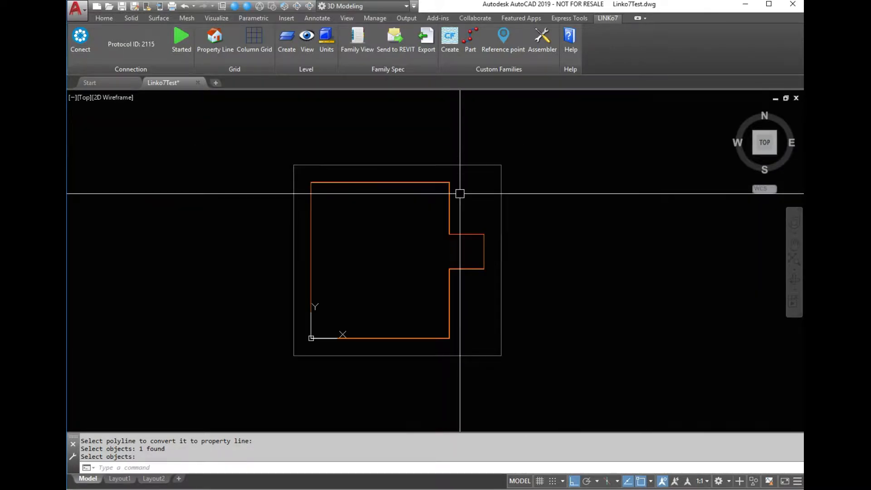
pyautogui.click(283, 45)
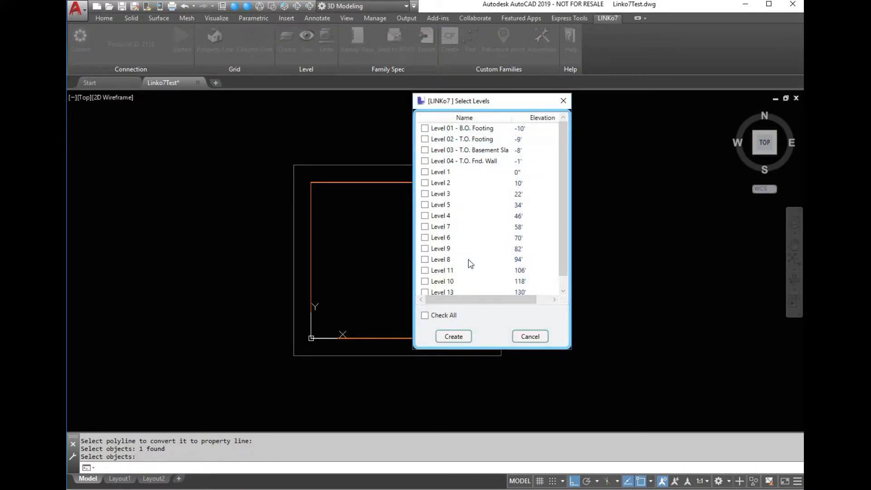
pyautogui.moveTo(560, 129); pyautogui.dragTo(570, 215)
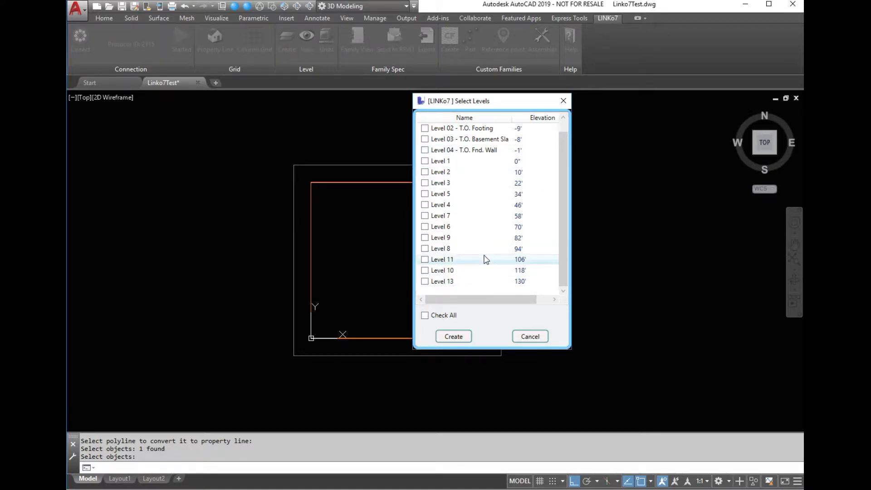
pyautogui.click(424, 315)
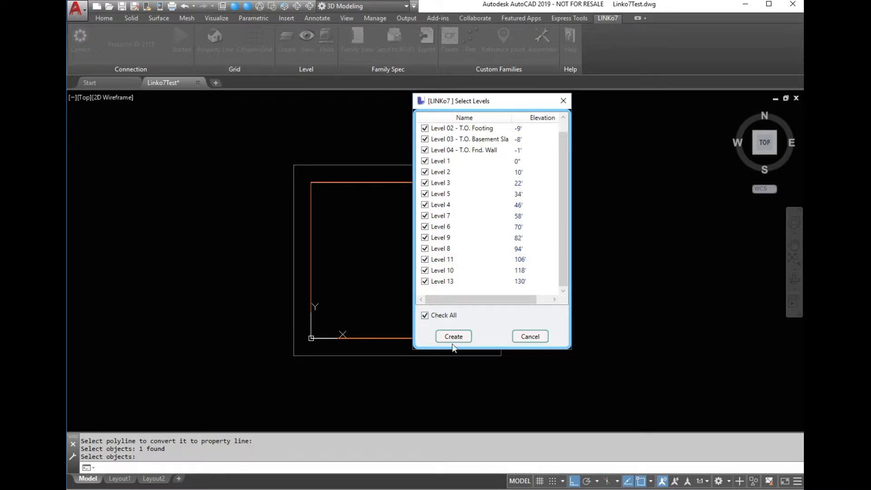
pyautogui.click(453, 336)
pyautogui.scroll(8, 296, 366)
pyautogui.scroll(-4, 293, 360)
pyautogui.click(270, 8)
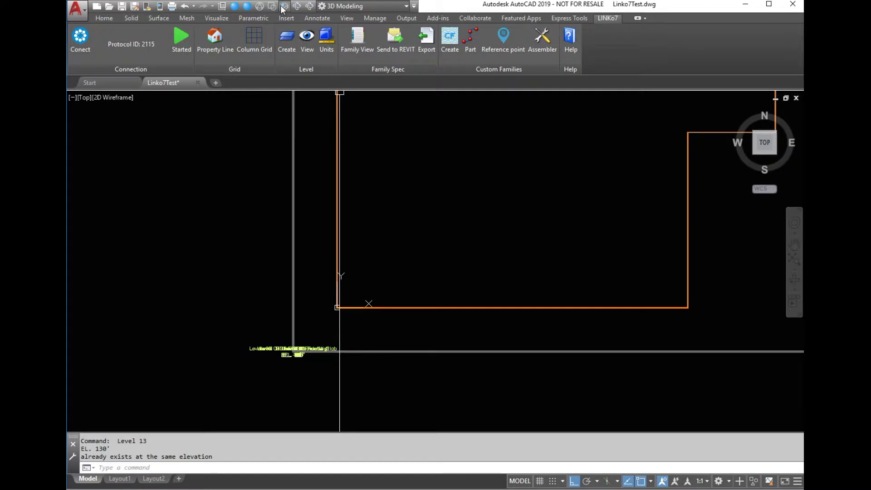
# Inspect the created levels in an isometric view, then return to the top plan view.
pyautogui.scroll(6, 583, 325)
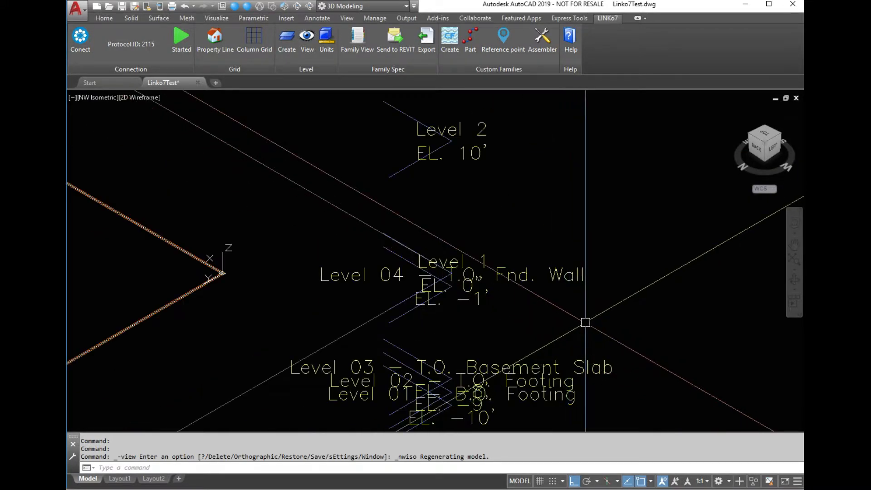
pyautogui.scroll(-3, 583, 321)
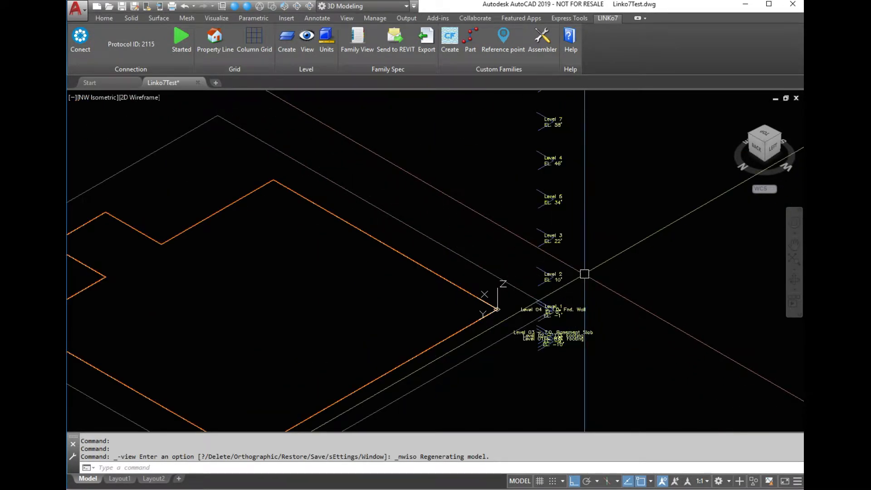
pyautogui.scroll(-5, 582, 277)
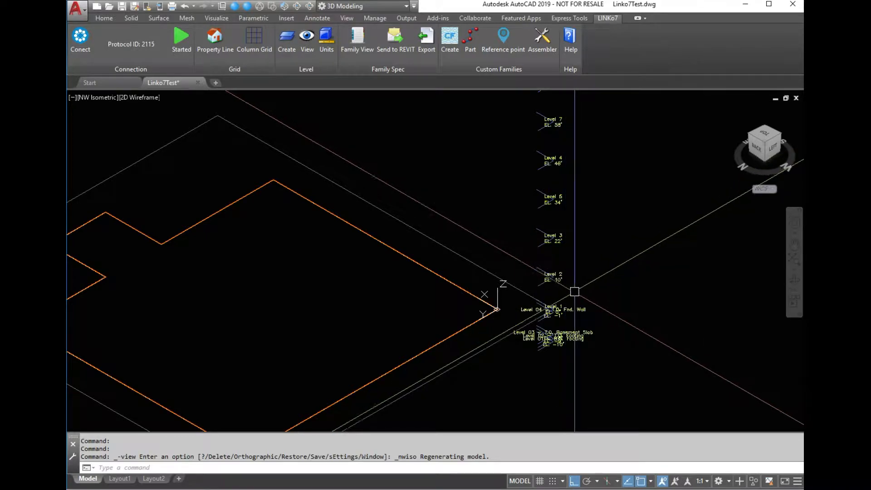
pyautogui.scroll(4, 578, 277)
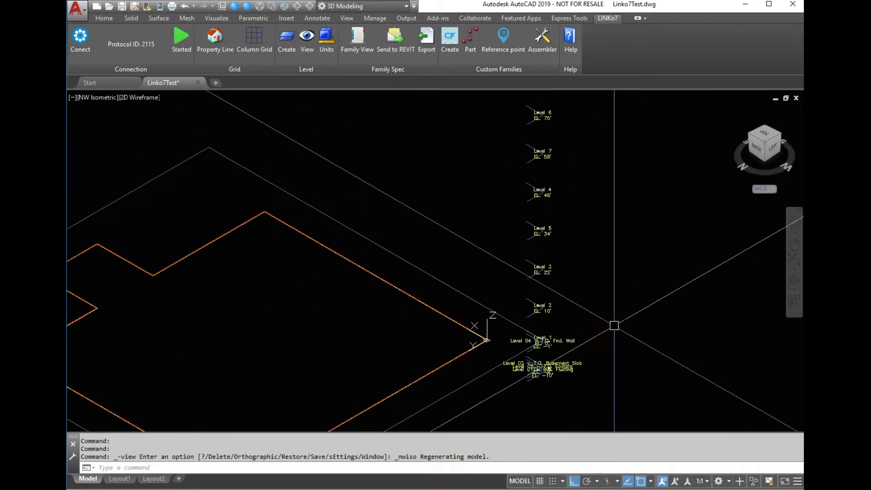
pyautogui.scroll(-2, 622, 299)
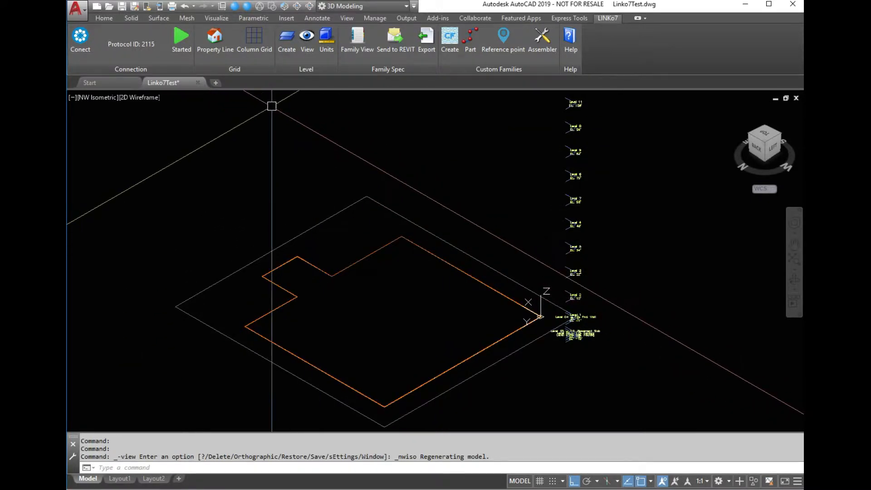
pyautogui.click(272, 7)
pyautogui.click(234, 6)
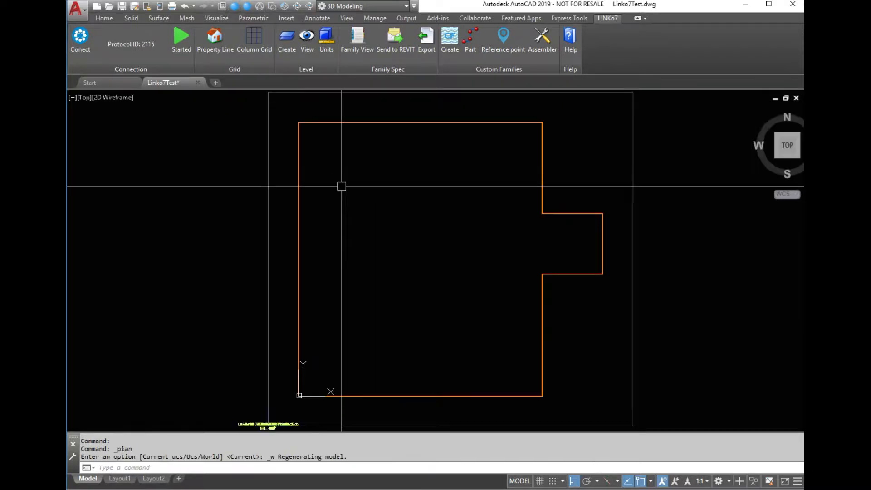
pyautogui.scroll(-2, 377, 223)
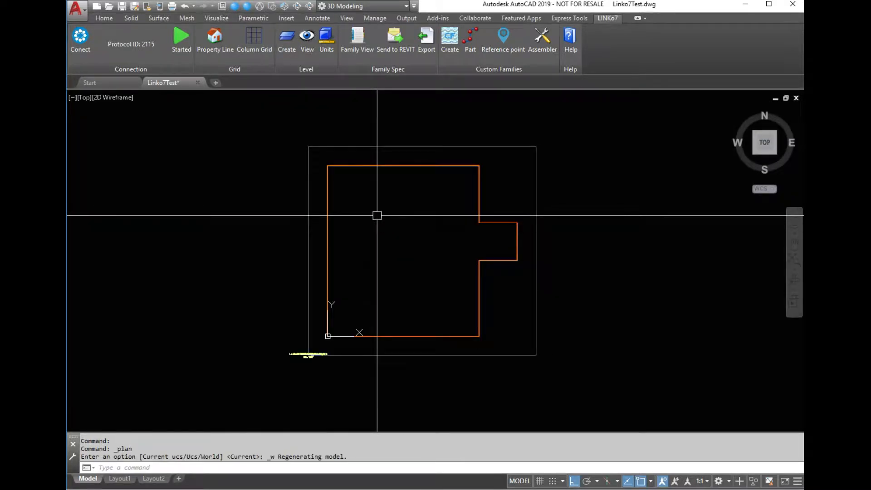
# Start a column grid named A with bubble size 10' and place its insertion point on the outline's west edge.
pyautogui.click(255, 48)
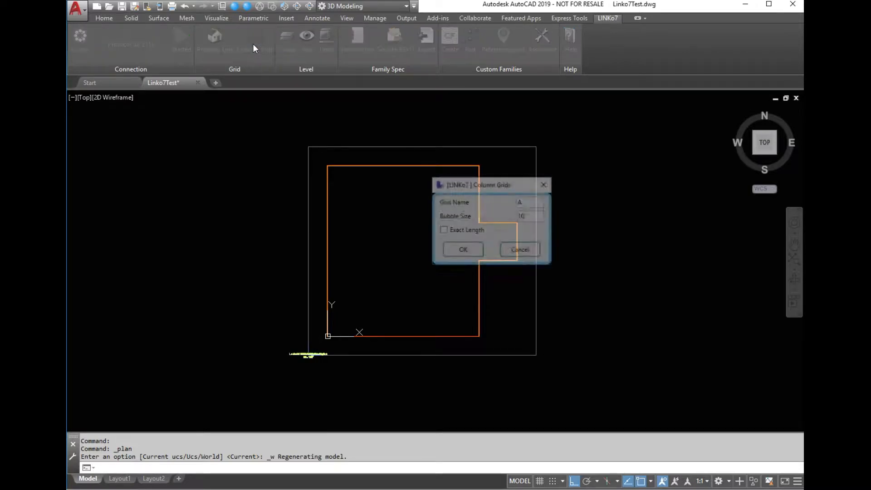
pyautogui.moveTo(414, 209); pyautogui.dragTo(409, 209)
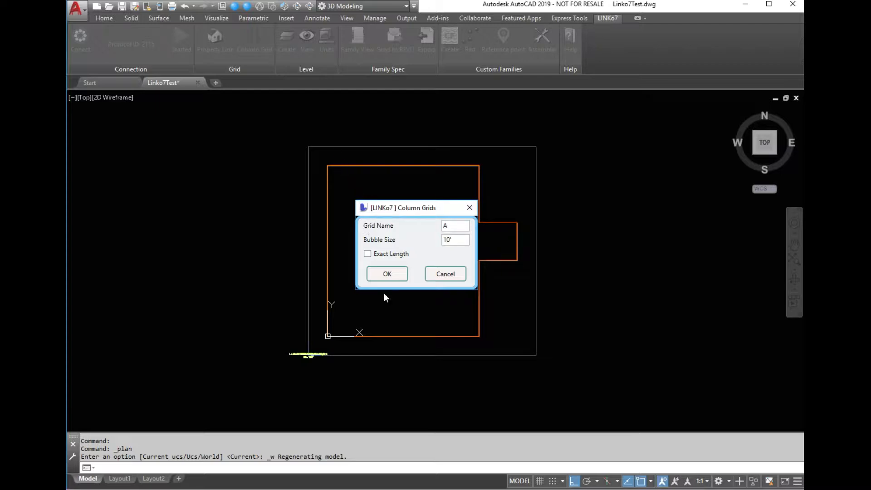
pyautogui.click(391, 275)
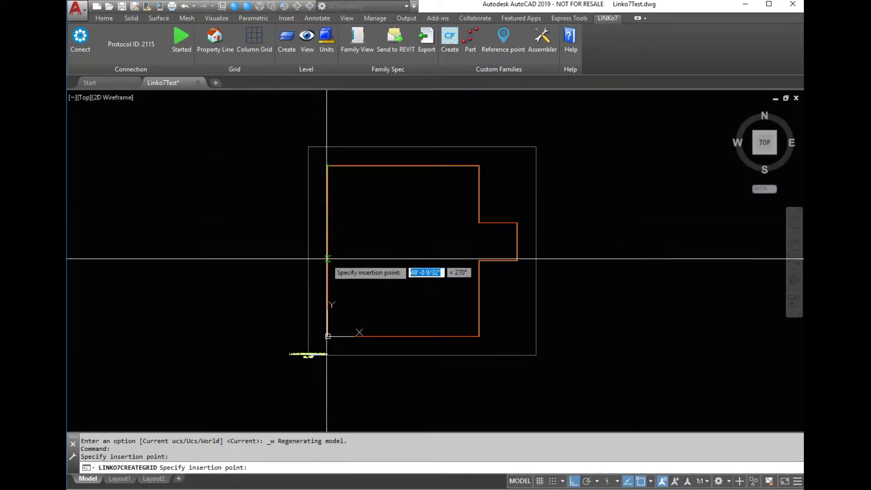
pyautogui.click(330, 240)
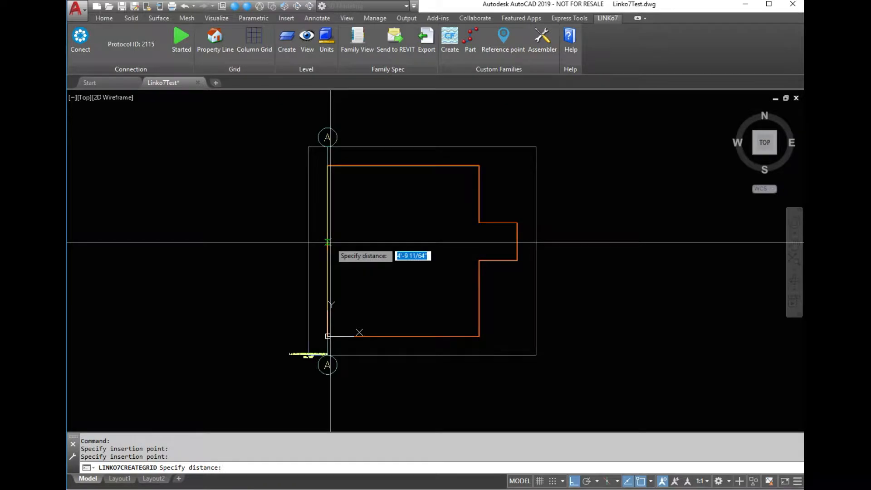
# Add grid line B at 20' from grid A, pointing east.
pyautogui.scroll(4, 337, 143)
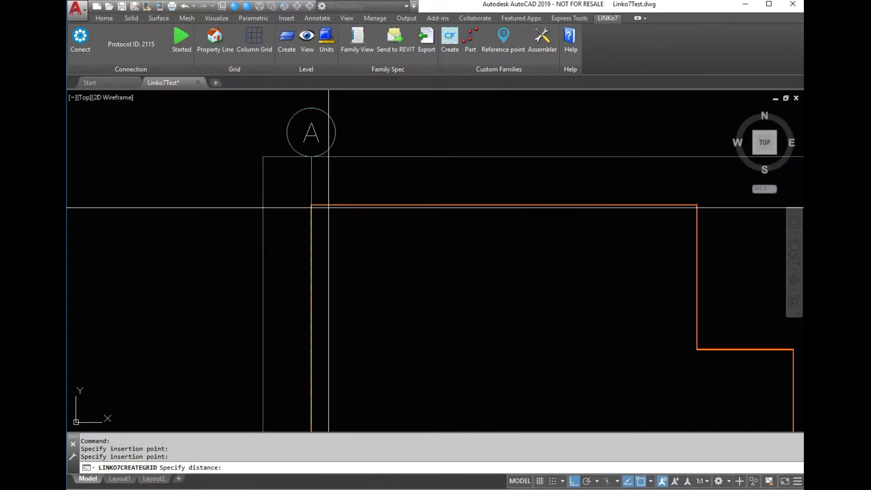
pyautogui.scroll(-4, 325, 158)
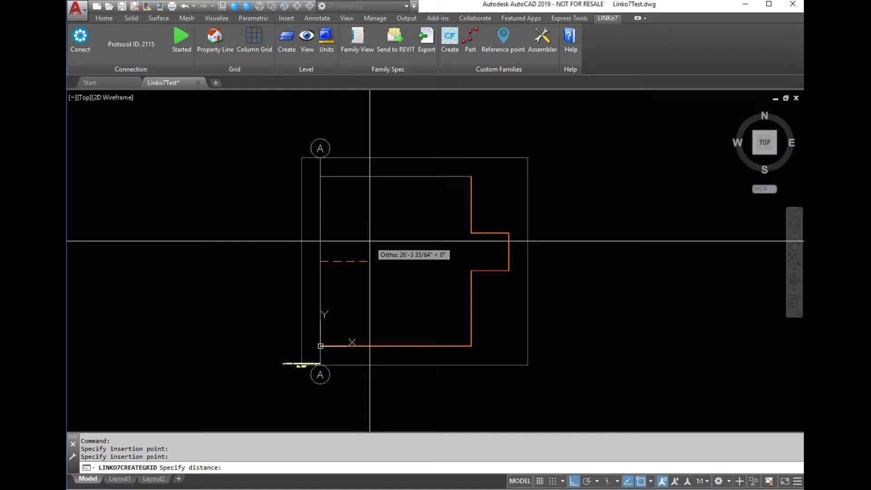
pyautogui.write('20')
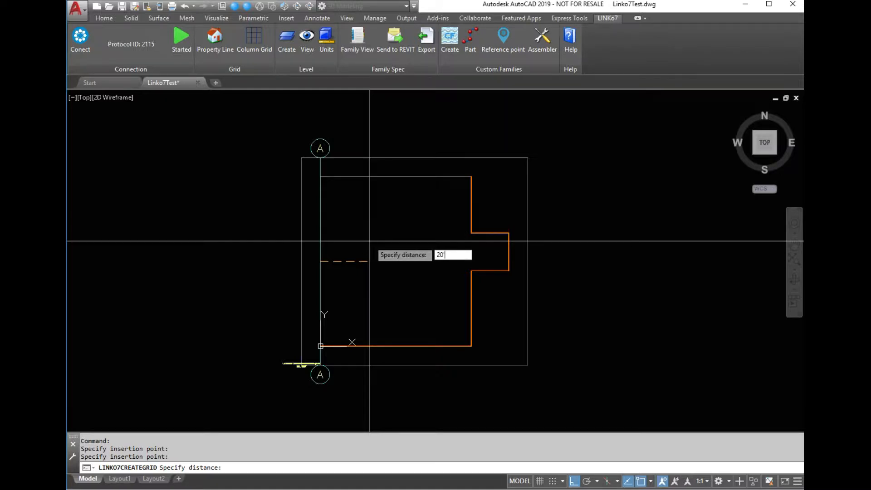
pyautogui.press('Return')
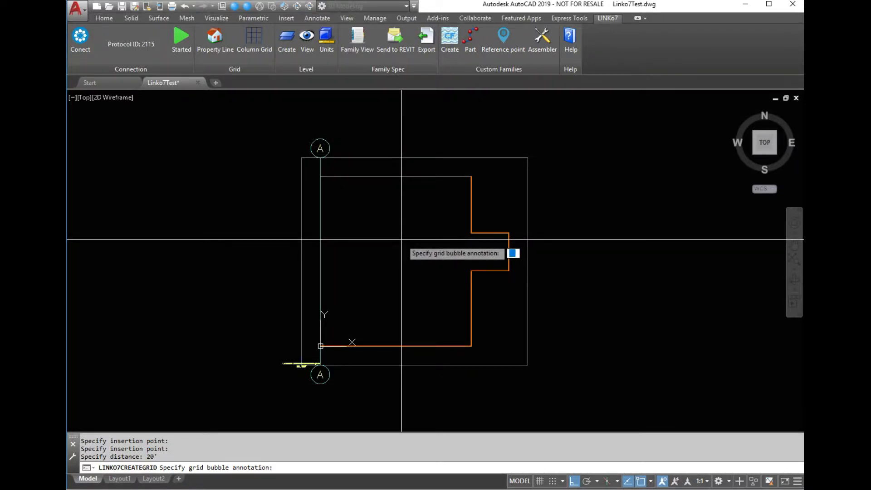
pyautogui.write('B')
pyautogui.press('Return')
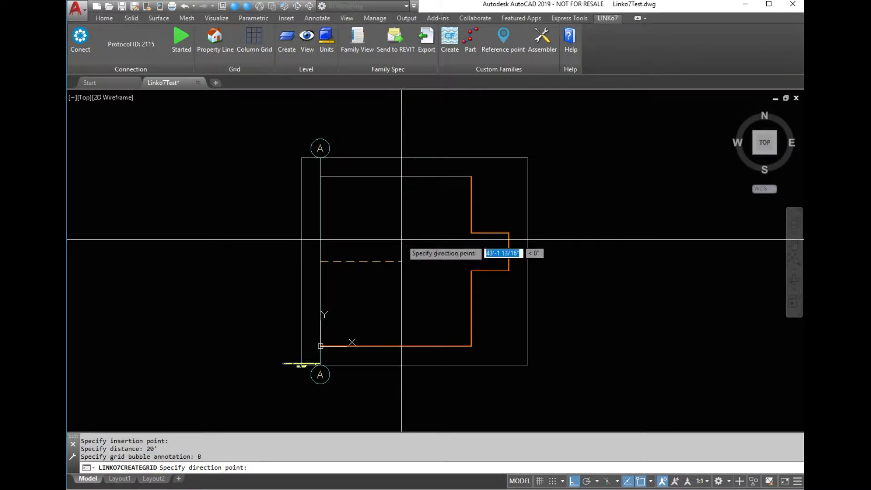
pyautogui.click(430, 245)
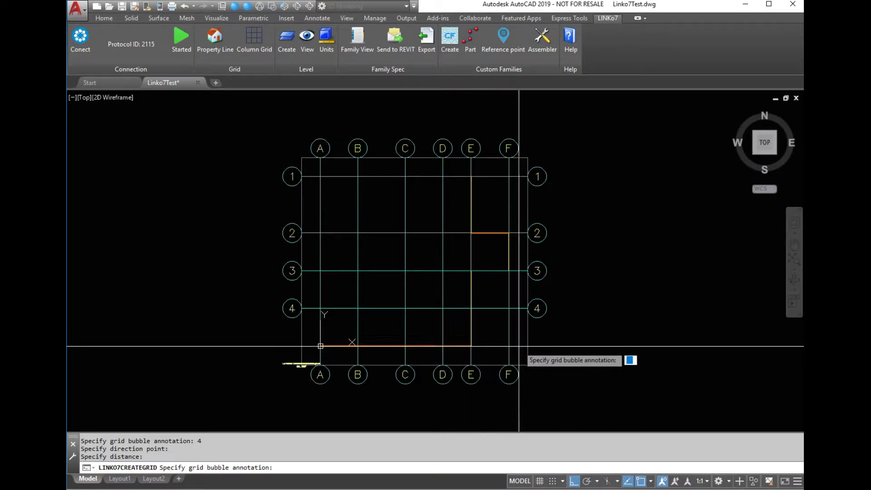
# Add grid line 5 below grid 4 and finish the column grid command.
pyautogui.write('5')
pyautogui.press('Return')
pyautogui.click(430, 401)
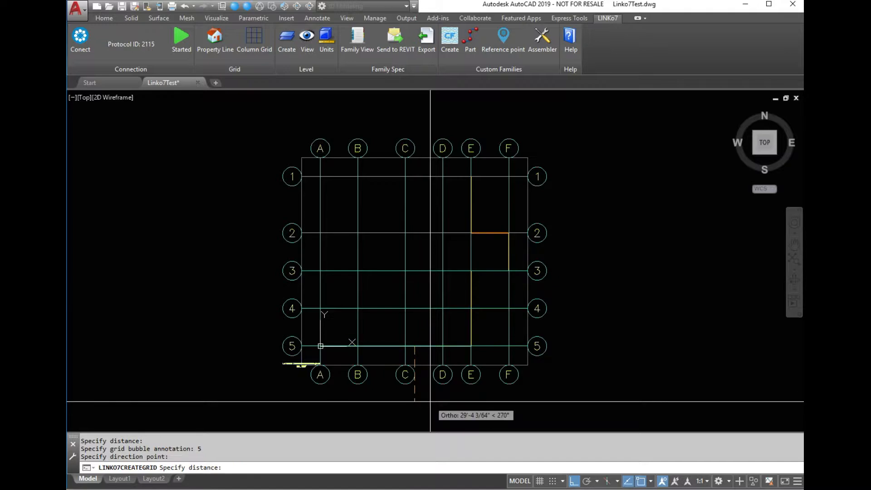
pyautogui.press('Return')
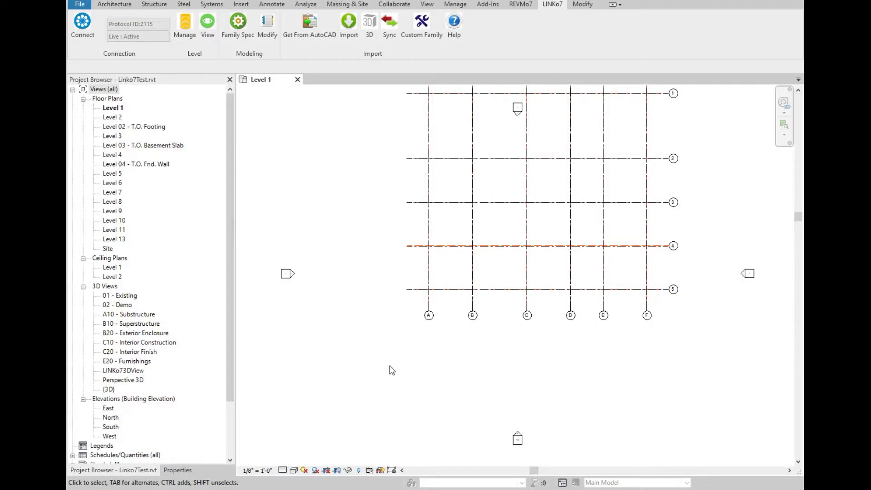
# Switch to Revit and review the imported grids in the Level 1 plan and the LINKo7 3D view.
pyautogui.scroll(-2, 405, 369)
pyautogui.scroll(1, 555, 244)
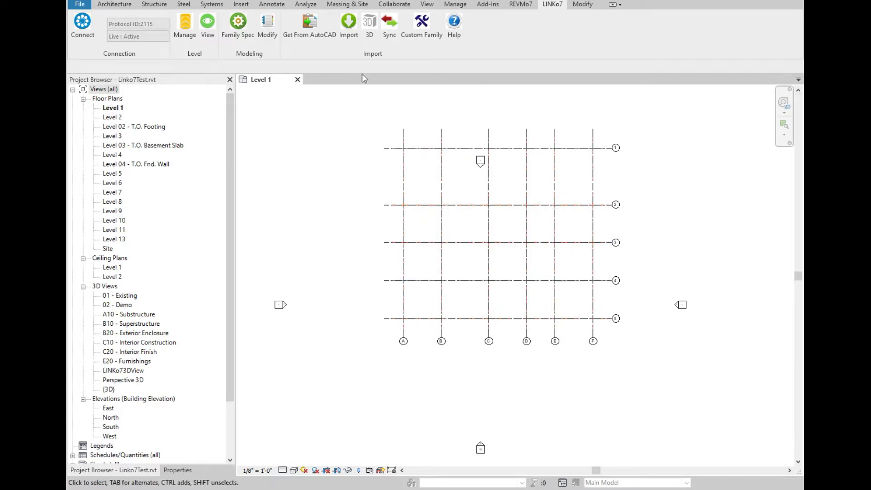
pyautogui.click(369, 29)
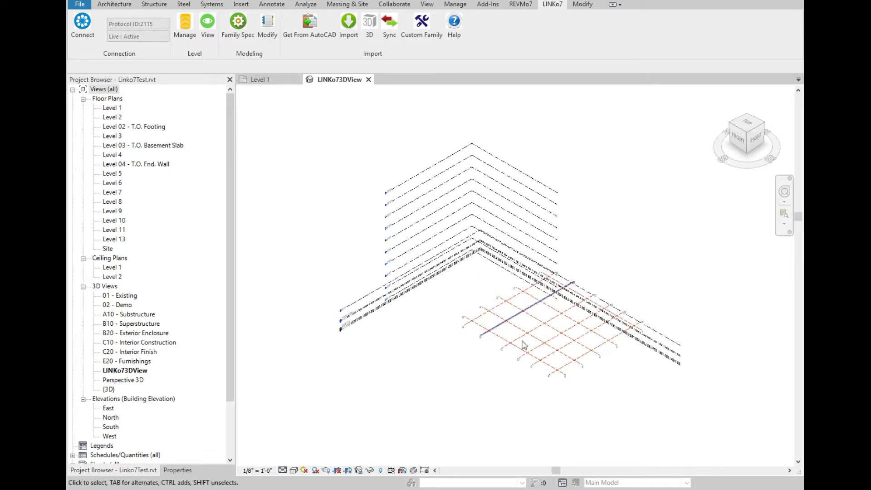
pyautogui.scroll(5, 611, 351)
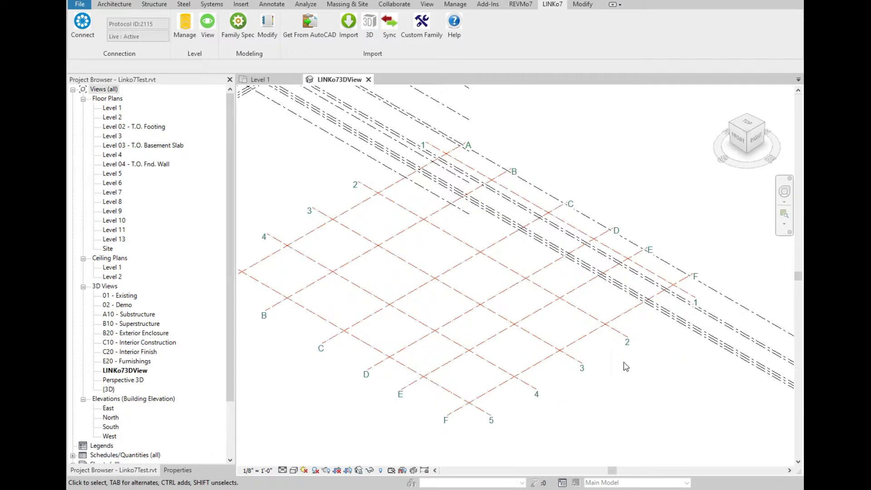
pyautogui.scroll(-1, 644, 364)
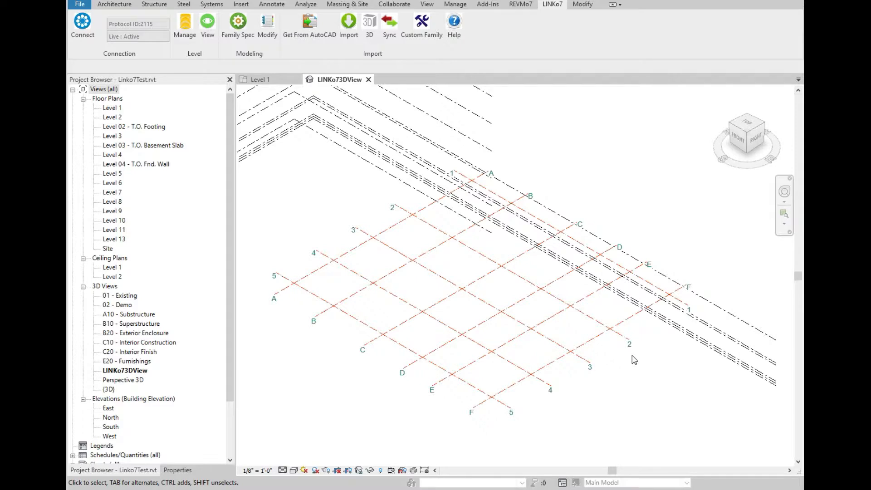
pyautogui.scroll(-4, 634, 360)
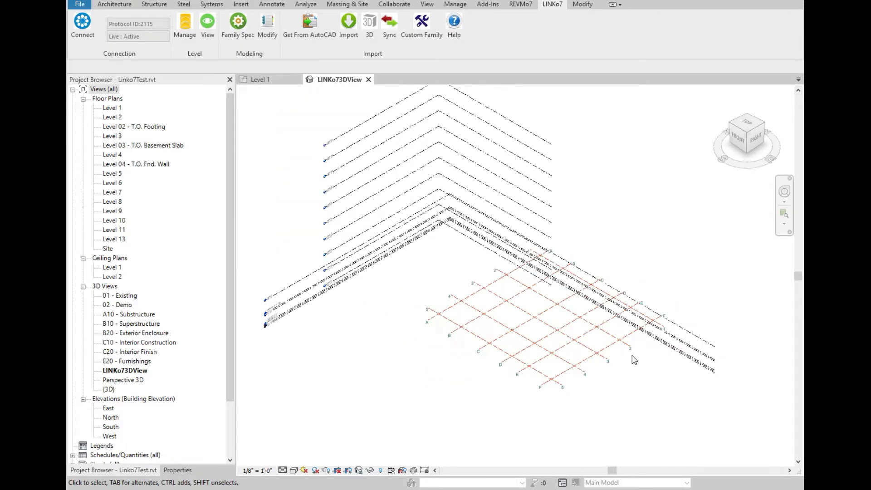
# Select all levels in the 3D view and hide them in the view.
pyautogui.moveTo(353, 314); pyautogui.dragTo(287, 139)
pyautogui.rightClick(286, 136)
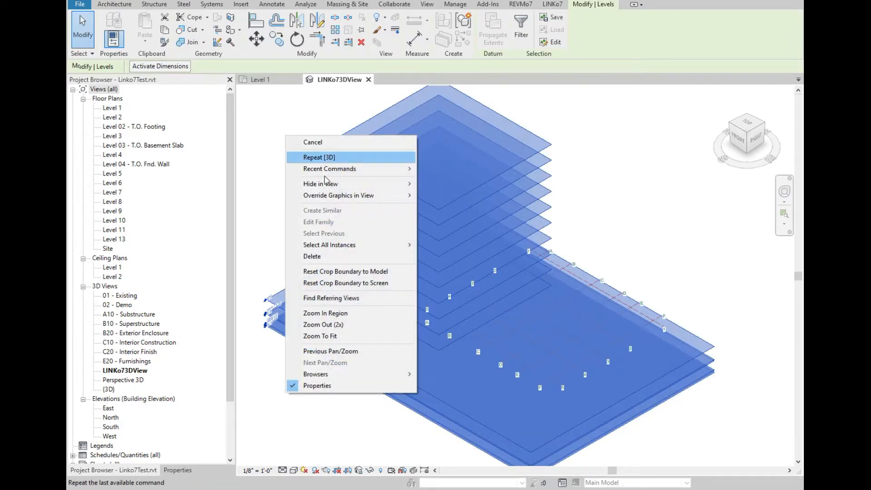
pyautogui.moveTo(333, 186)
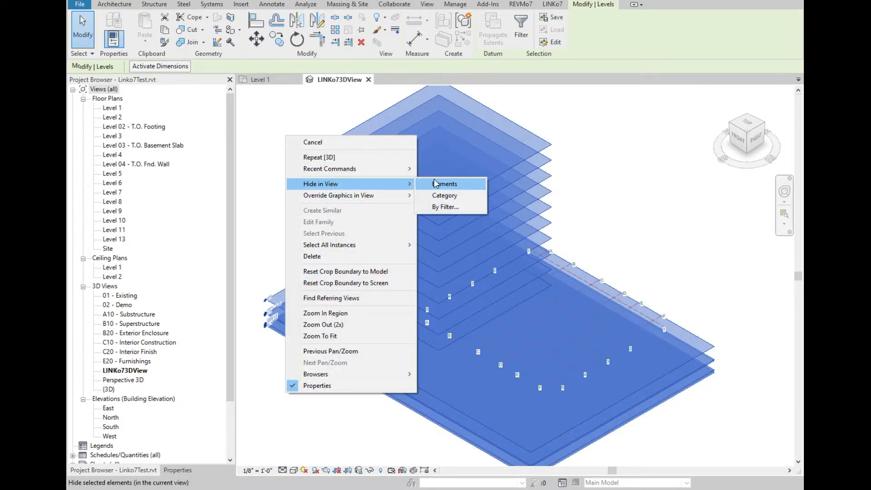
pyautogui.click(439, 185)
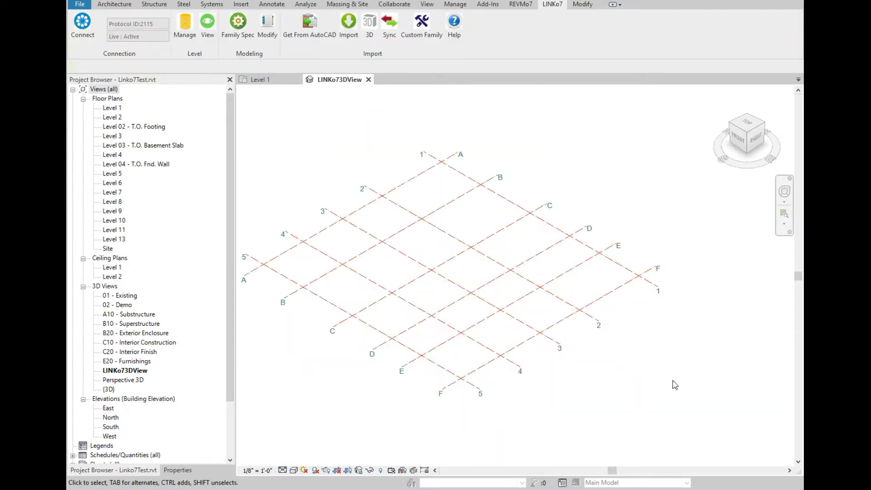
pyautogui.scroll(-1, 675, 384)
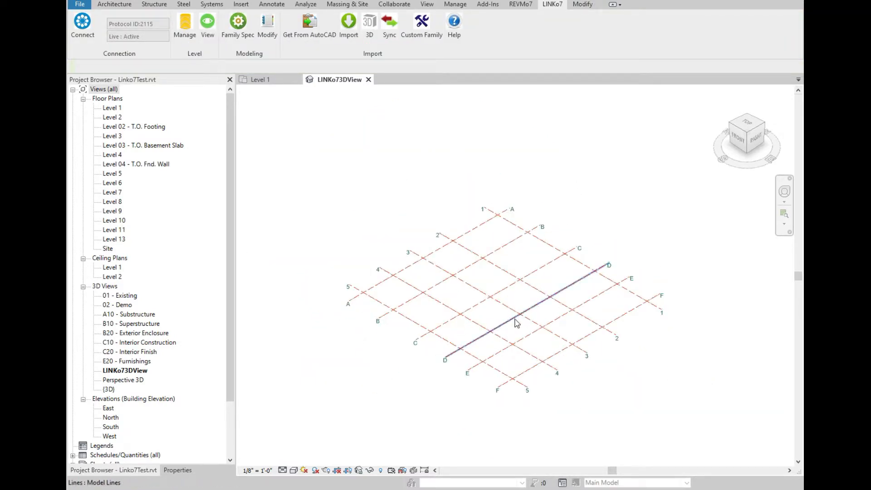
pyautogui.scroll(1, 554, 365)
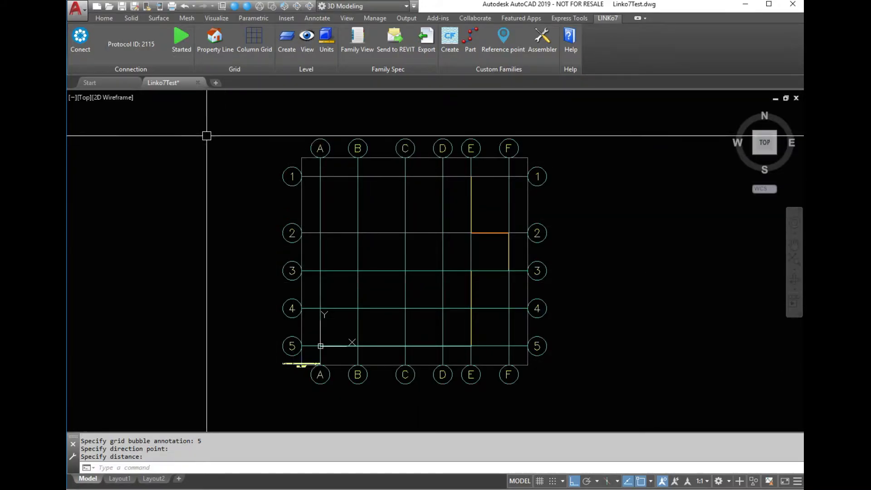
# Switch AutoCAD to the NW isometric view and open the Linko7 Family View palette.
pyautogui.click(284, 7)
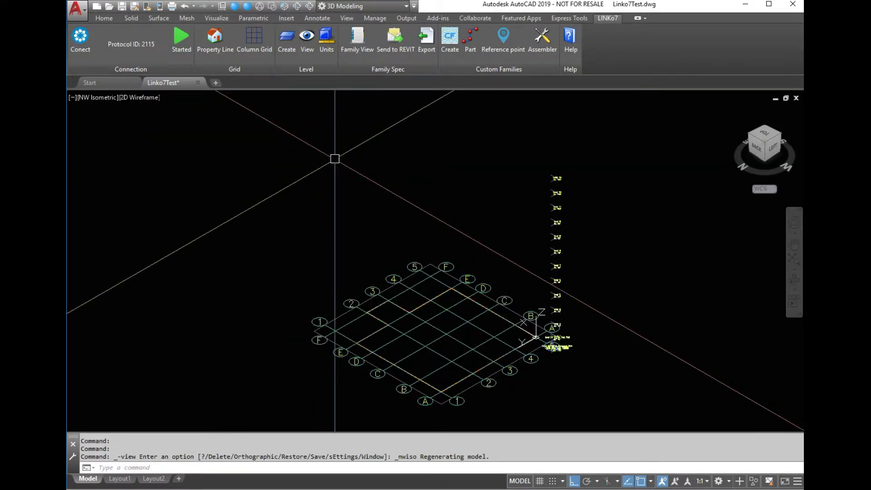
pyautogui.click(356, 39)
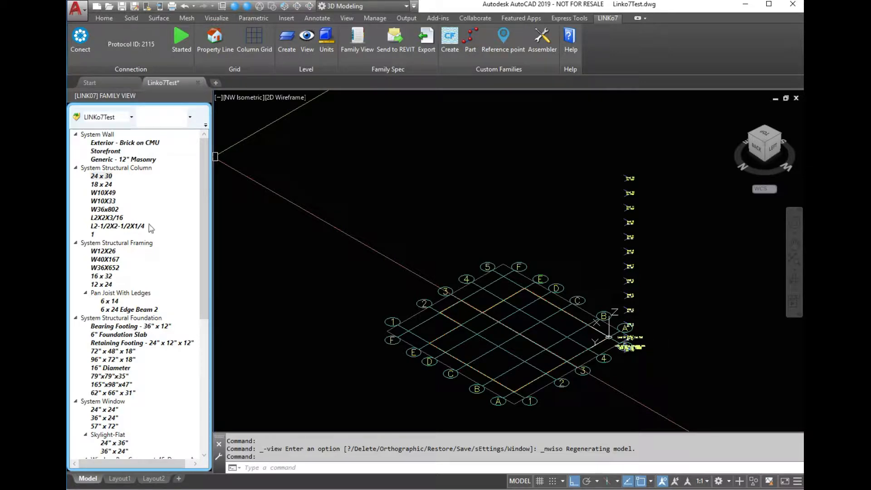
# Widen the Family View palette and browse the levels in its level list.
pyautogui.click(189, 118)
pyautogui.click(189, 117)
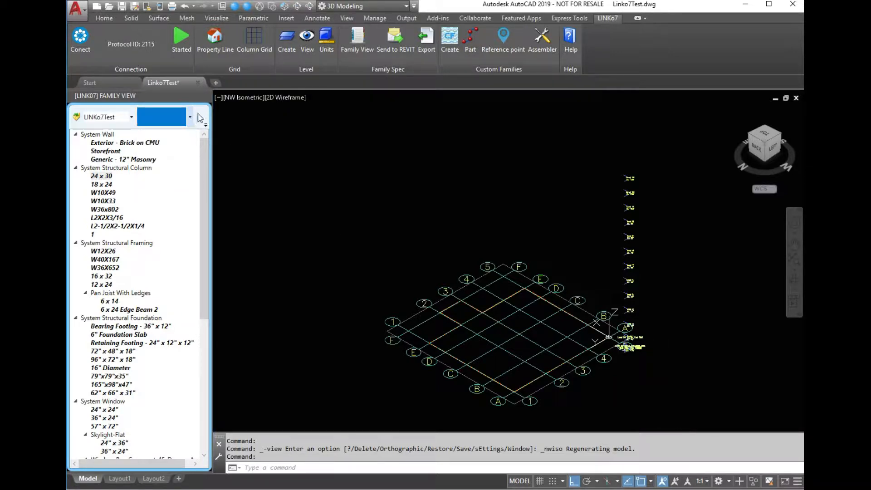
pyautogui.moveTo(211, 116); pyautogui.dragTo(226, 116)
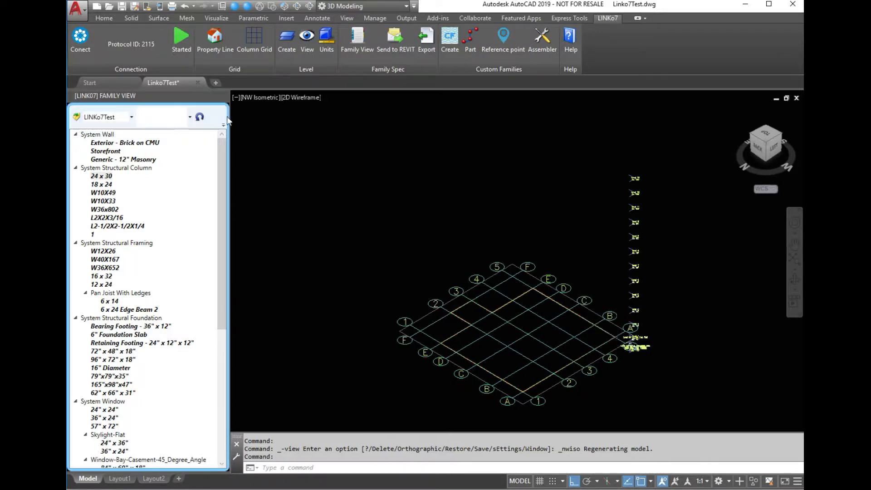
pyautogui.click(190, 117)
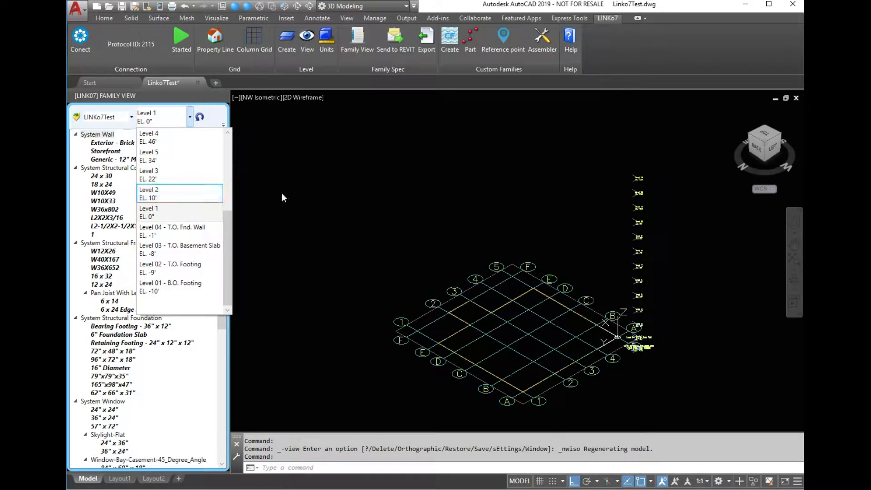
pyautogui.click(300, 195)
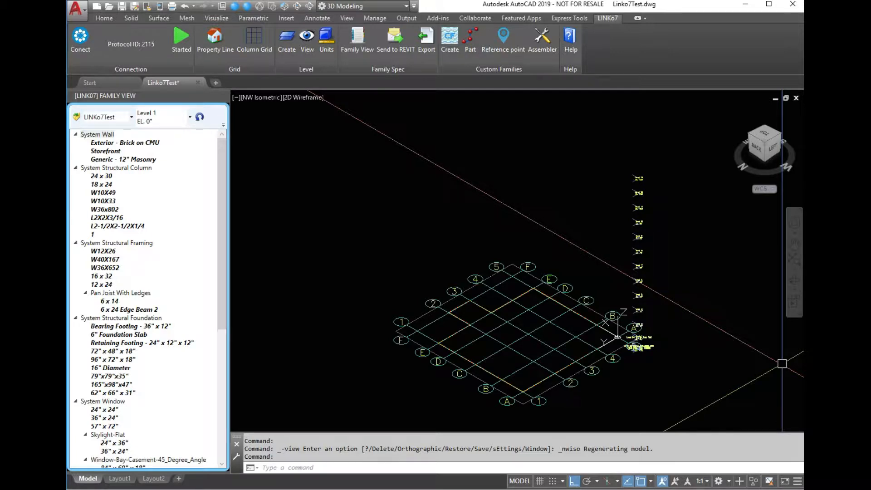
# Reconnect the Revit model to AutoCAD using the existing connection protocol 2115.
pyautogui.scroll(2, 540, 397)
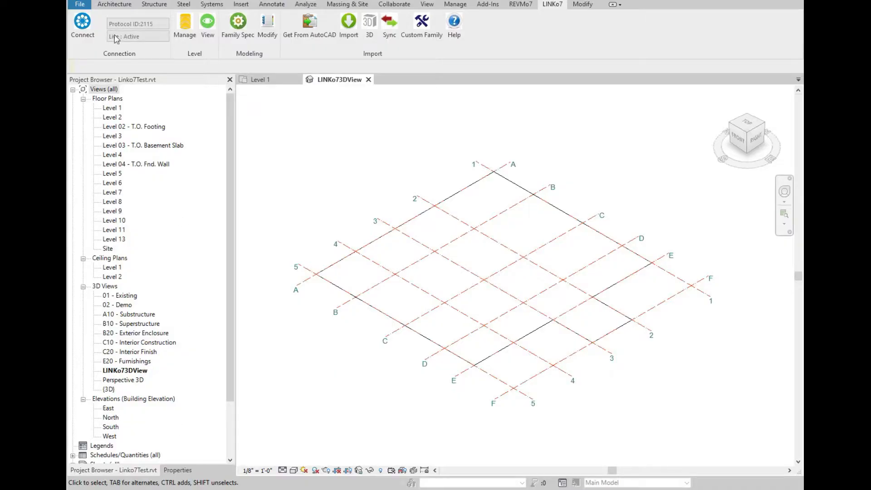
pyautogui.click(85, 28)
pyautogui.click(392, 202)
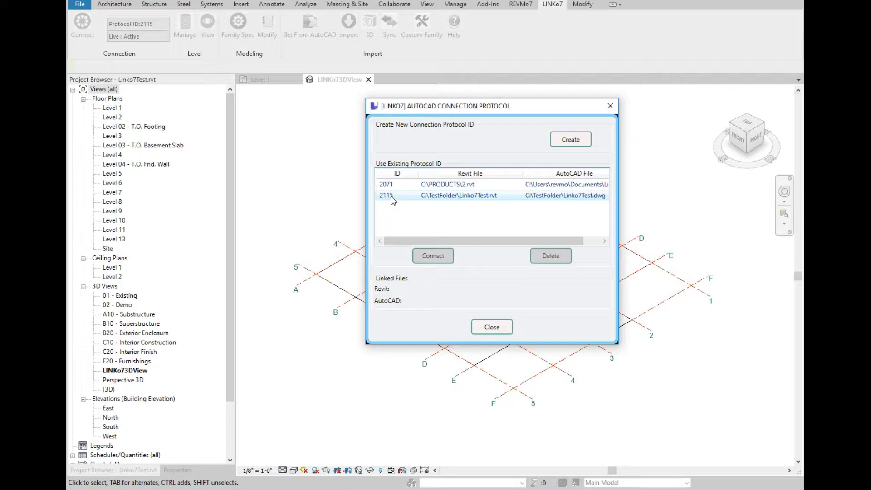
pyautogui.click(399, 196)
pyautogui.click(439, 257)
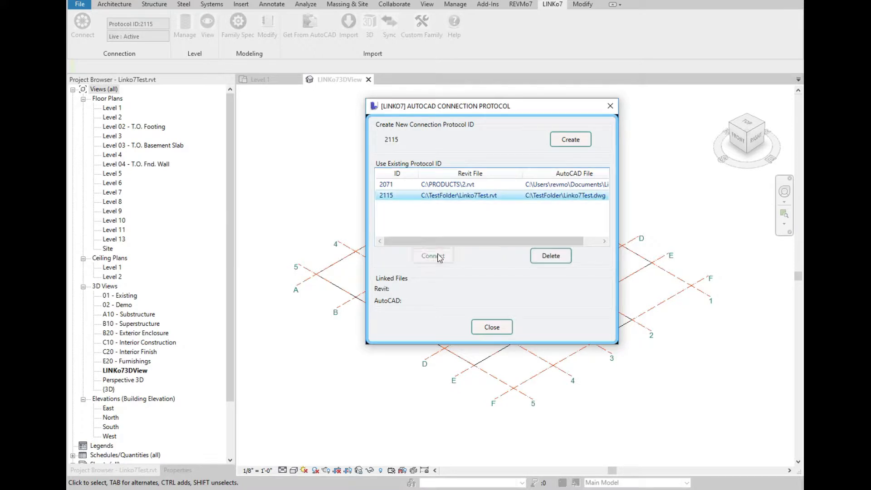
pyautogui.click(503, 282)
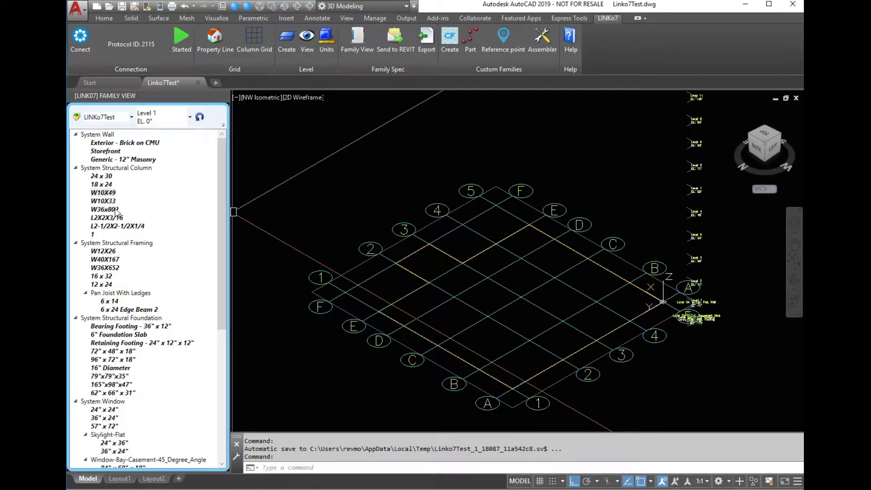
# Insert three W10X49 structural columns at grid intersections on Level 1.
pyautogui.click(113, 193)
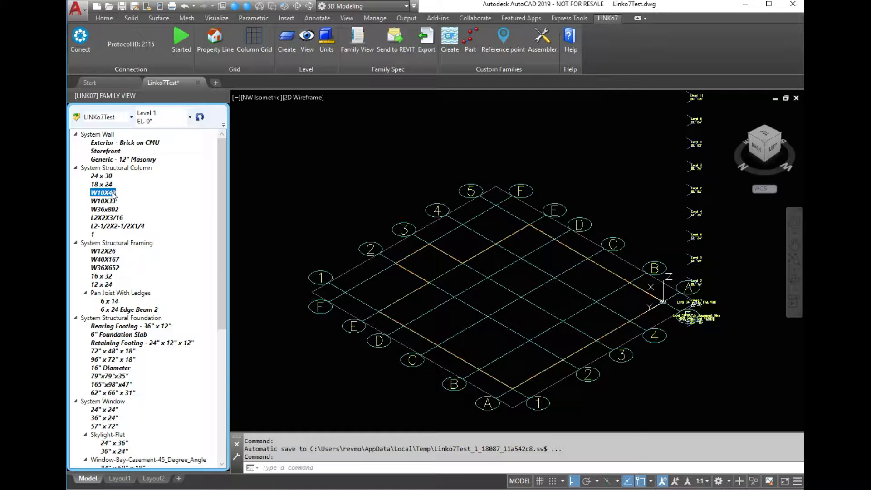
pyautogui.rightClick(113, 194)
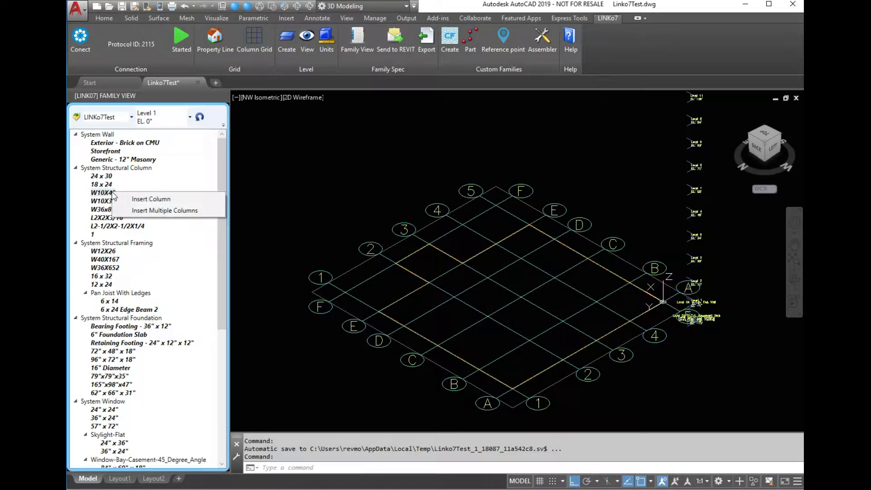
pyautogui.click(163, 203)
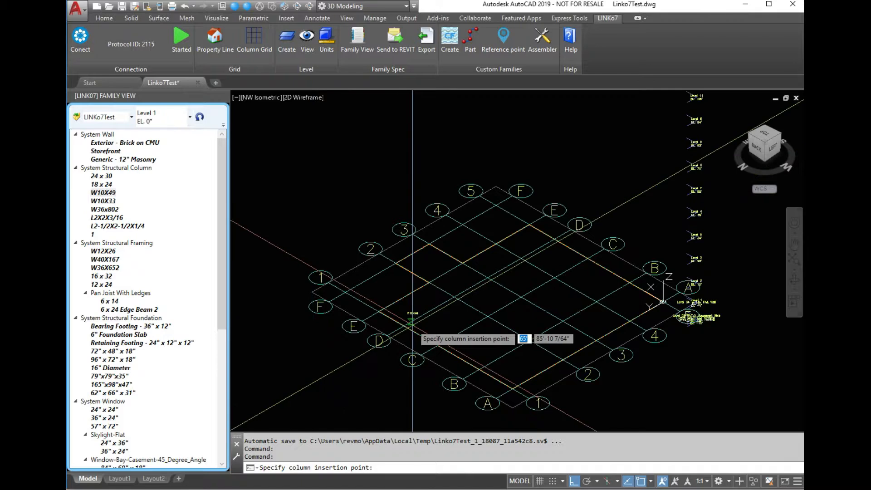
pyautogui.click(488, 276)
pyautogui.click(454, 296)
pyautogui.click(521, 259)
pyautogui.press('Escape')
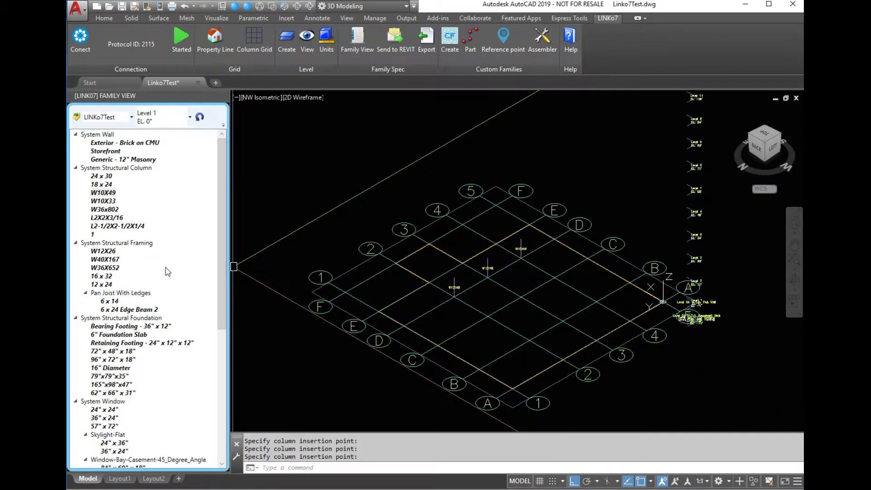
# Insert a W12X26 beam spanning between two of the new columns.
pyautogui.click(105, 252)
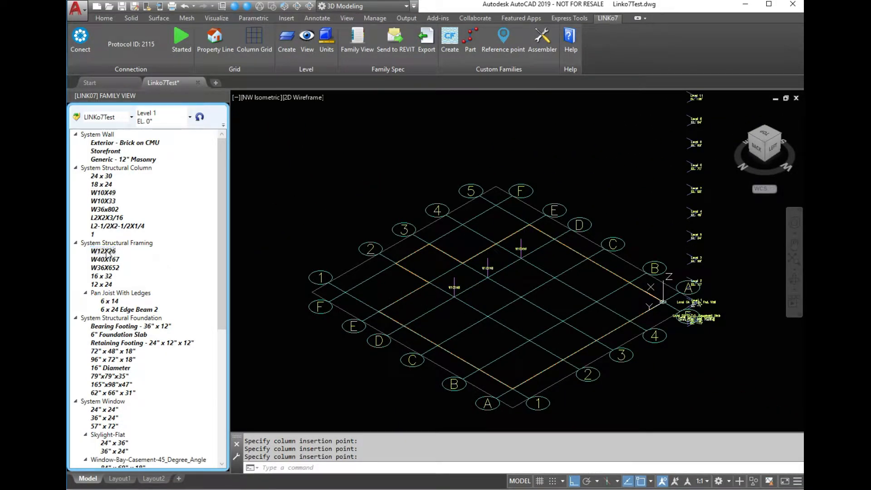
pyautogui.rightClick(107, 251)
pyautogui.click(129, 257)
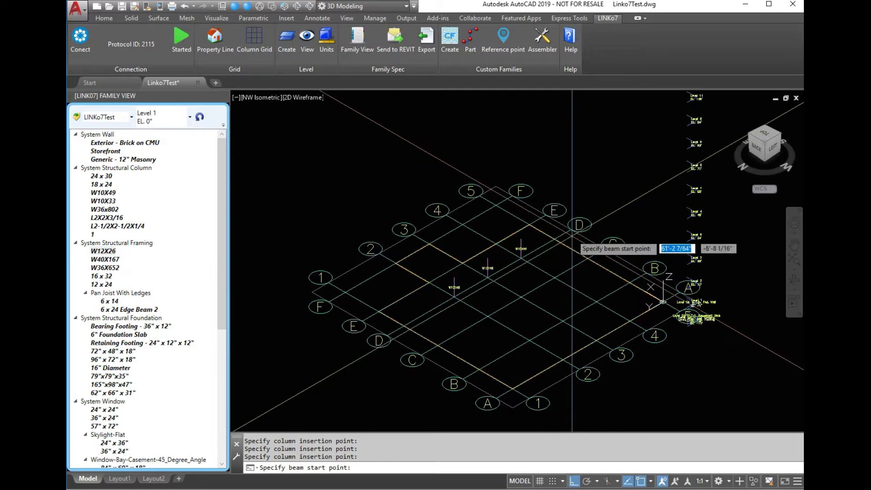
pyautogui.scroll(4, 567, 251)
pyautogui.click(528, 251)
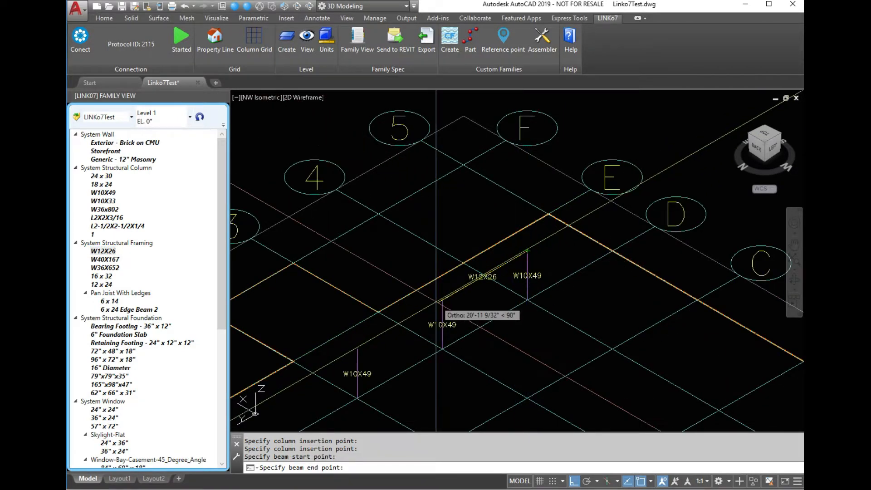
pyautogui.click(442, 299)
pyautogui.press('Escape')
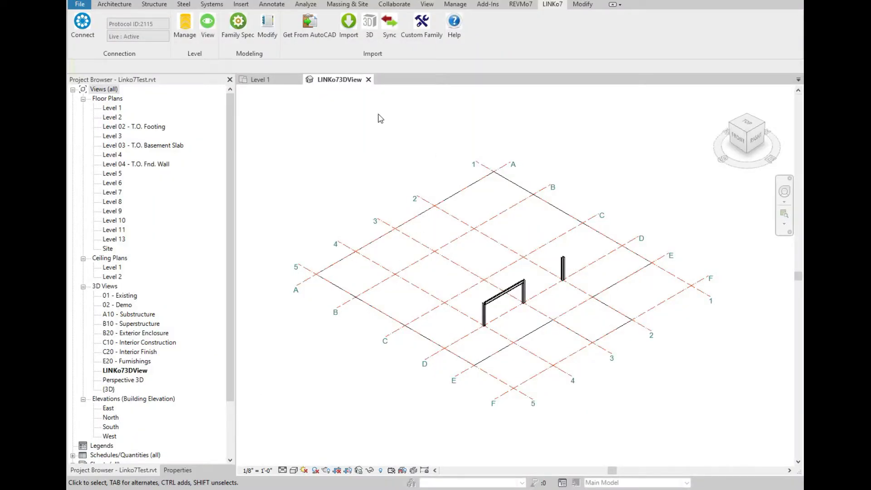
# Sync the new columns and beam into the Revit model.
pyautogui.click(388, 26)
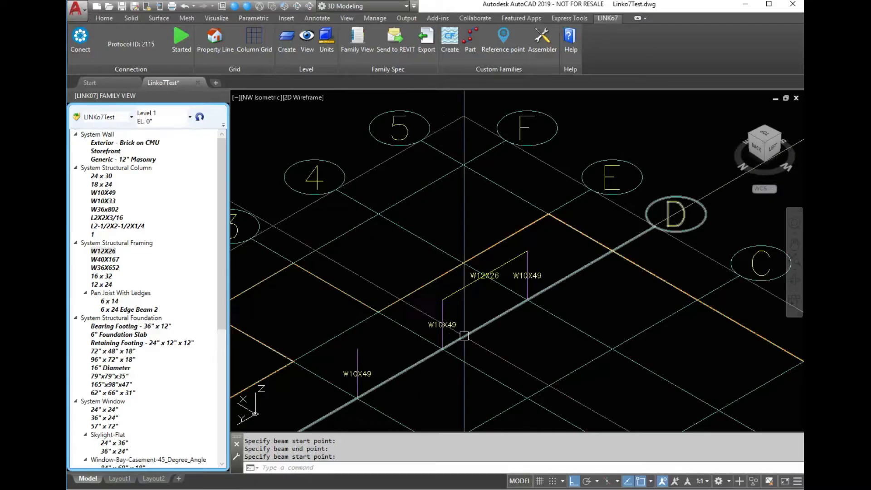
pyautogui.press('Return')
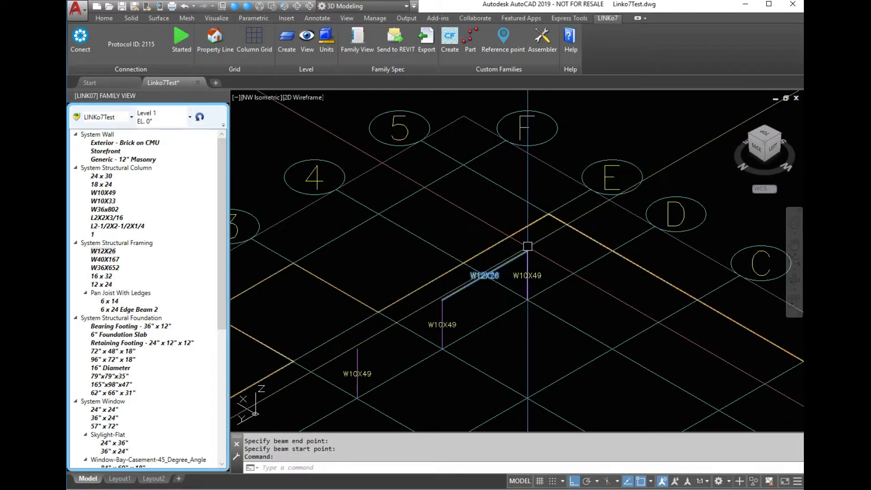
# Delete the W12X26 beam in AutoCAD, send the change, and sync the Revit model.
pyautogui.click(528, 247)
pyautogui.press('Delete')
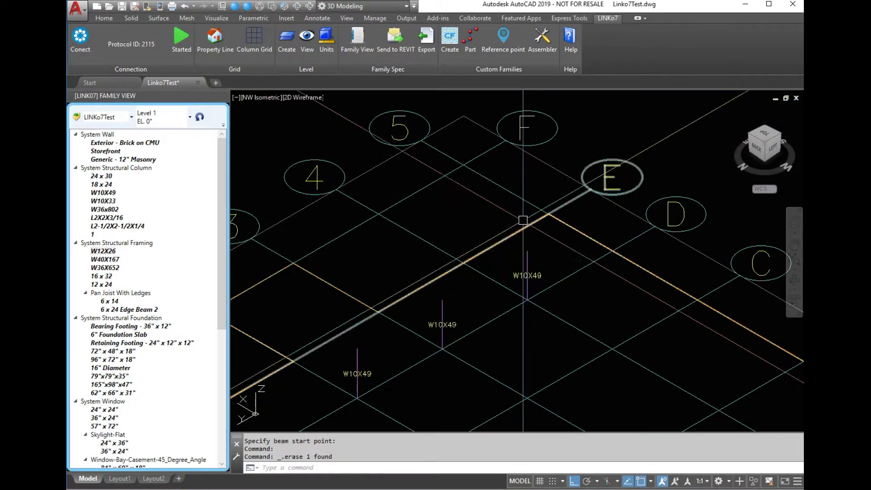
pyautogui.click(401, 47)
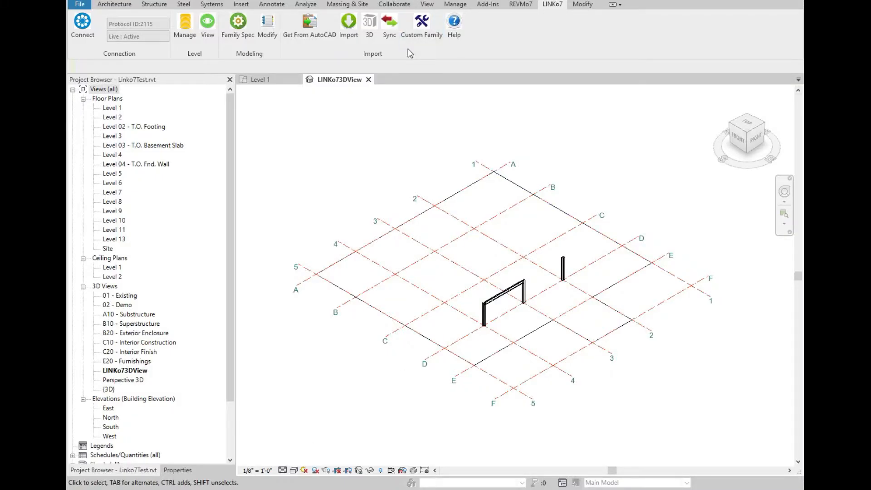
pyautogui.click(396, 34)
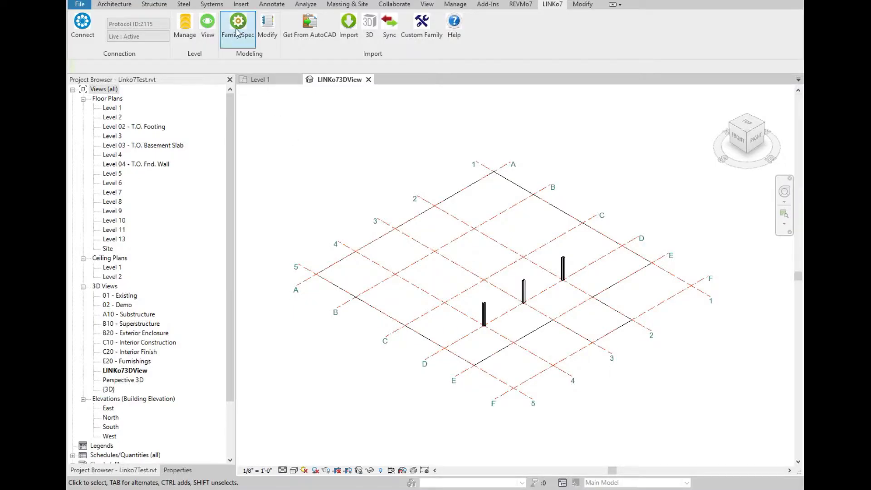
# Open Family Spec and load the LINKo7Test modeling view file from C:\TestFolder.
pyautogui.click(237, 32)
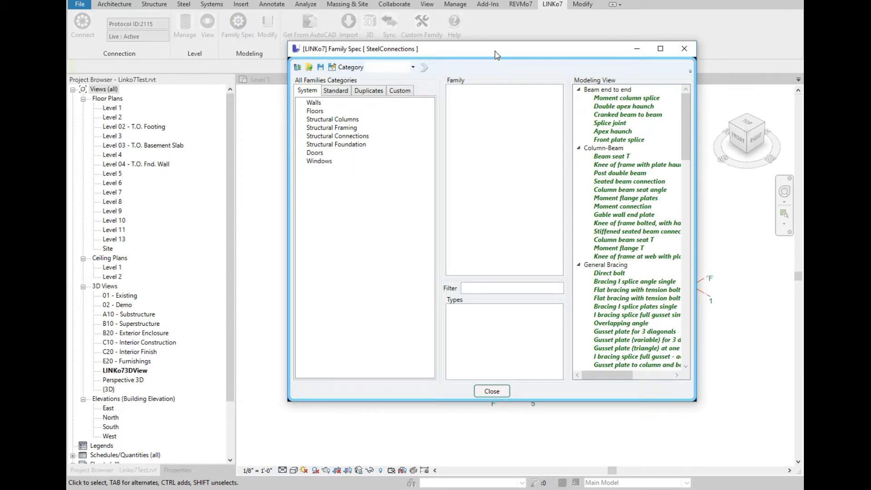
pyautogui.moveTo(493, 55); pyautogui.dragTo(449, 62)
pyautogui.click(252, 73)
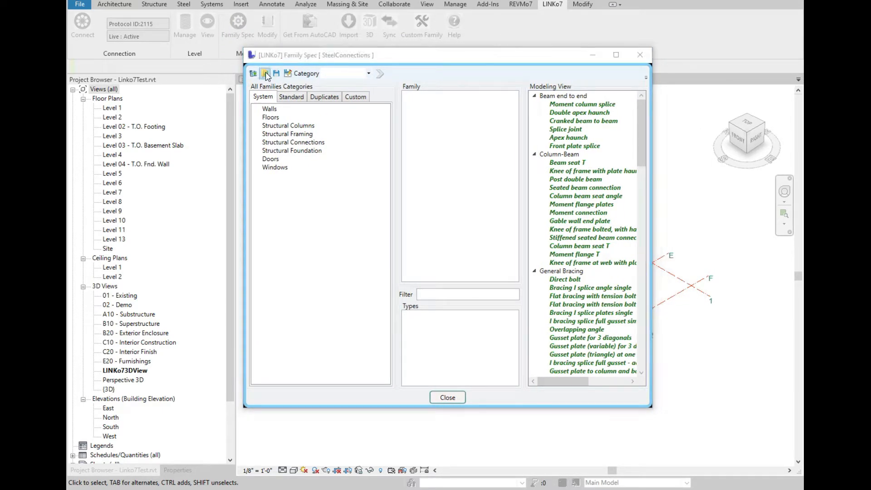
pyautogui.click(315, 274)
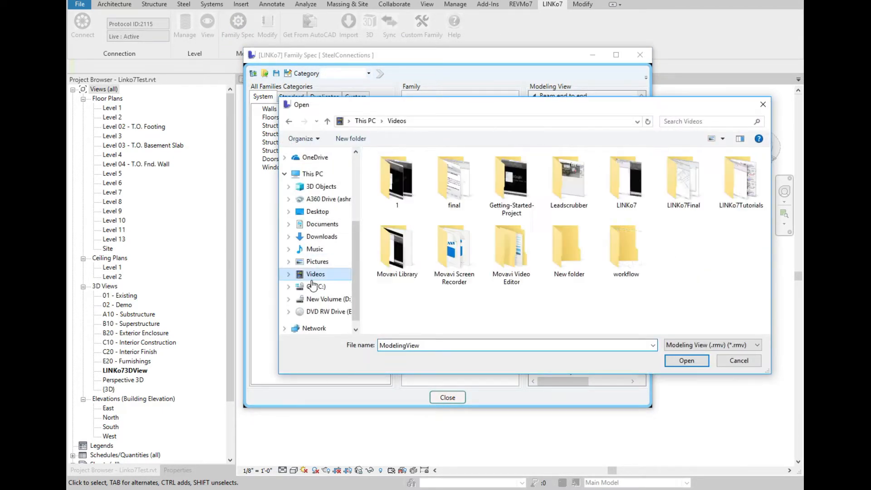
pyautogui.click(315, 286)
pyautogui.scroll(-3, 425, 293)
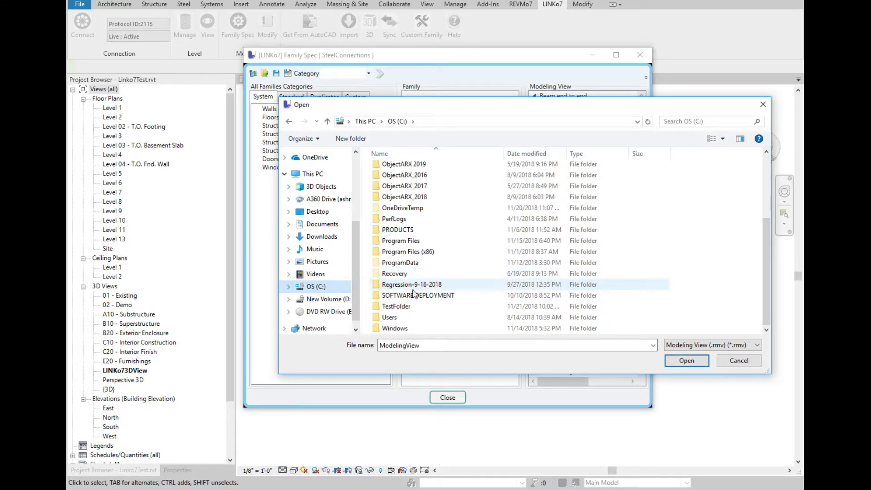
pyautogui.doubleClick(411, 308)
pyautogui.doubleClick(406, 180)
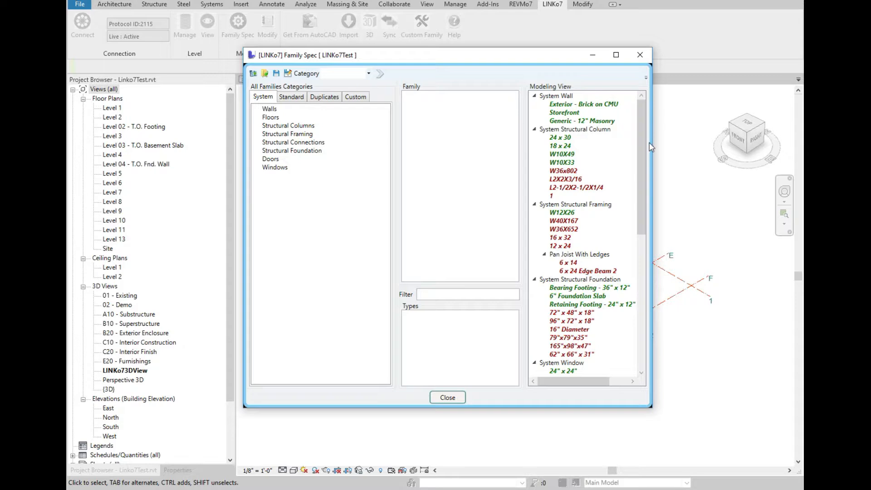
pyautogui.moveTo(656, 144); pyautogui.dragTo(705, 145)
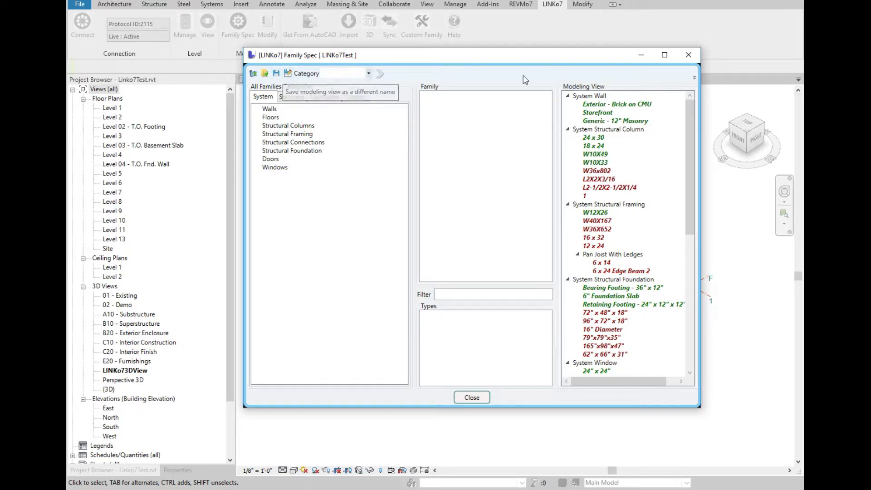
pyautogui.click(689, 54)
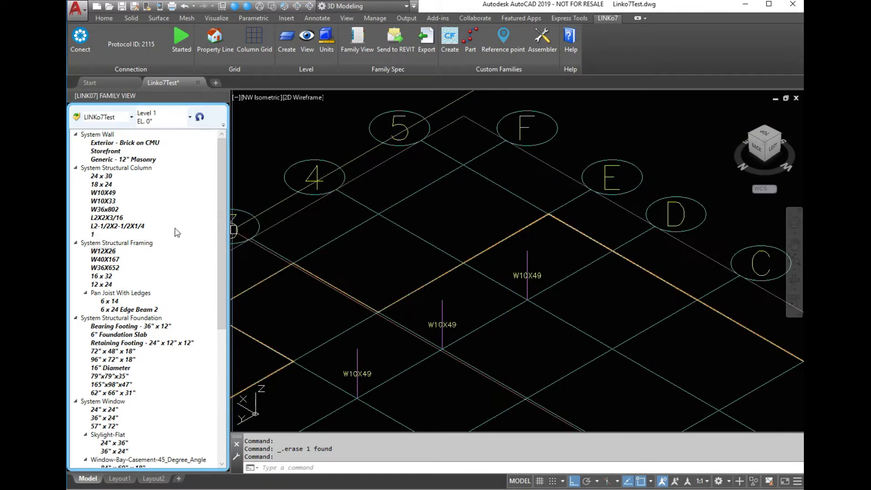
pyautogui.click(105, 255)
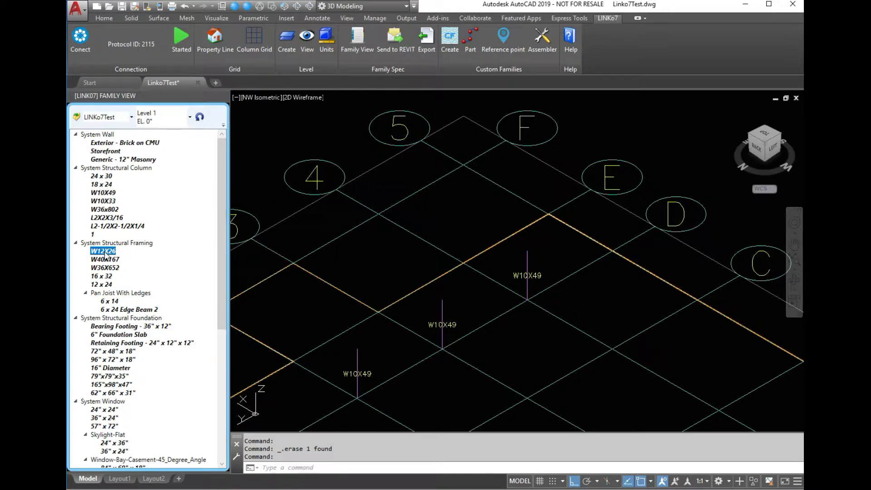
pyautogui.rightClick(107, 254)
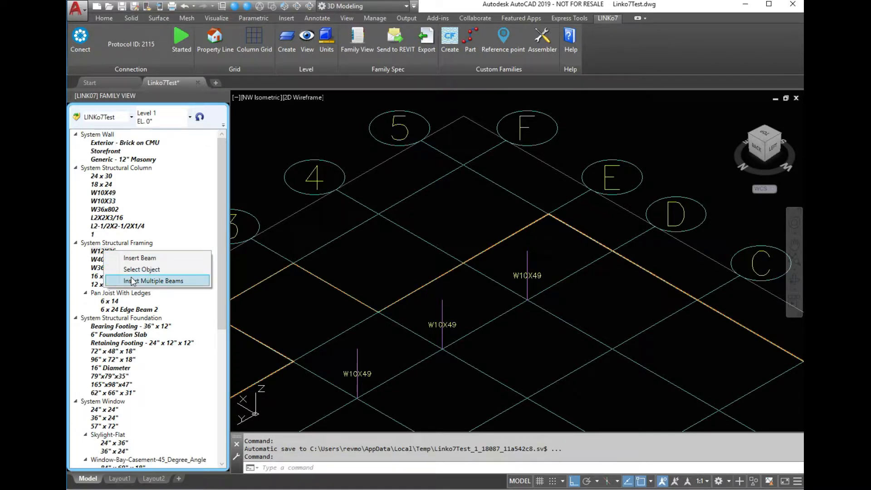
pyautogui.click(295, 287)
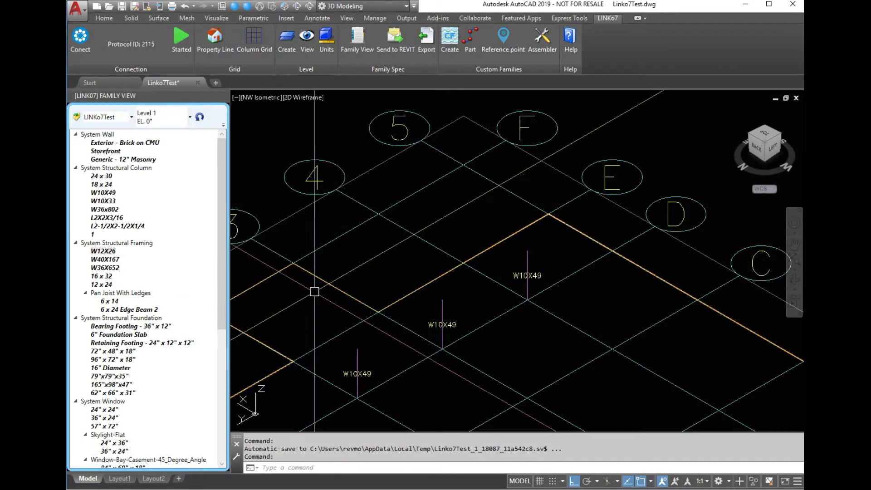
# Delete the three W10X49 columns in AutoCAD, send the change to Revit, and sync it there.
pyautogui.click(535, 263)
pyautogui.press('Delete')
pyautogui.click(447, 320)
pyautogui.press('Delete')
pyautogui.click(364, 373)
pyautogui.press('Delete')
pyautogui.click(394, 48)
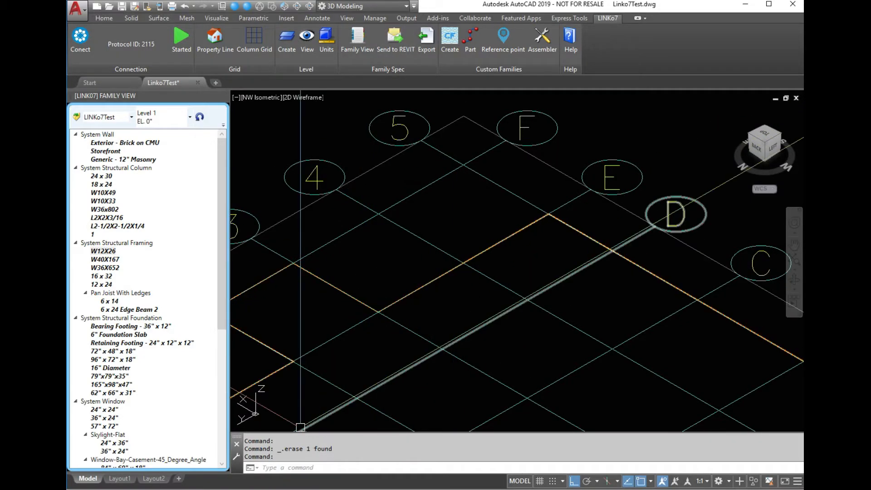
pyautogui.click(200, 486)
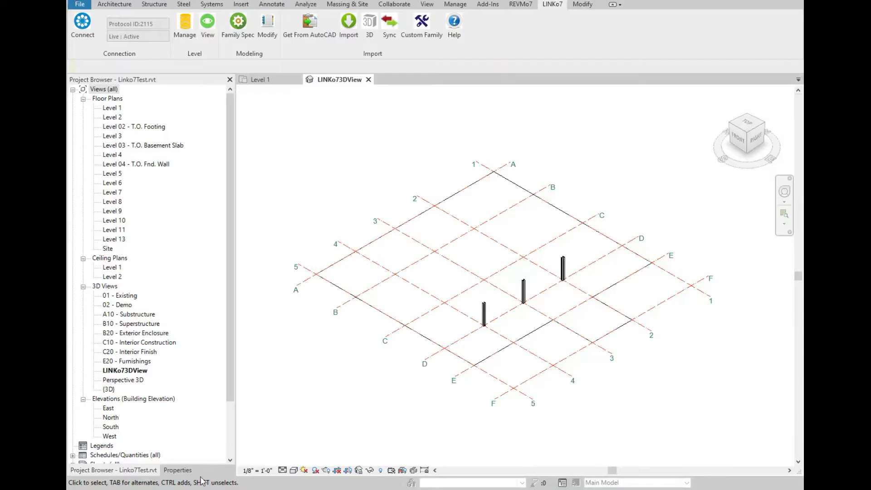
pyautogui.click(389, 24)
# Switch to AutoCAD and open multiple-element insertion for the W10X49 structural column type.
pyautogui.click(218, 487)
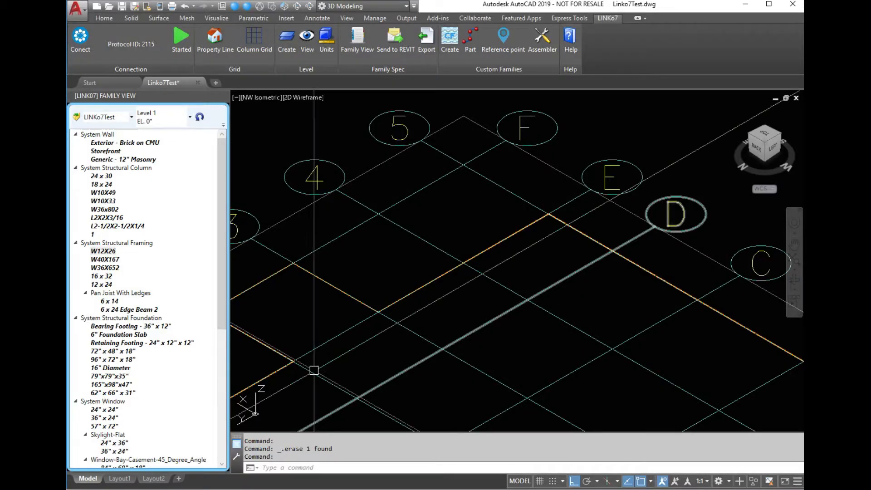
pyautogui.scroll(-5, 369, 228)
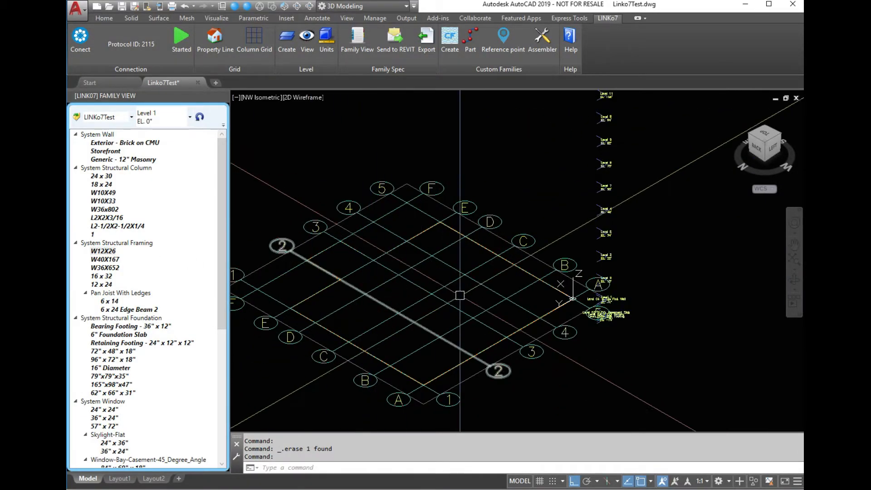
pyautogui.scroll(-2, 449, 296)
pyautogui.scroll(2, 384, 297)
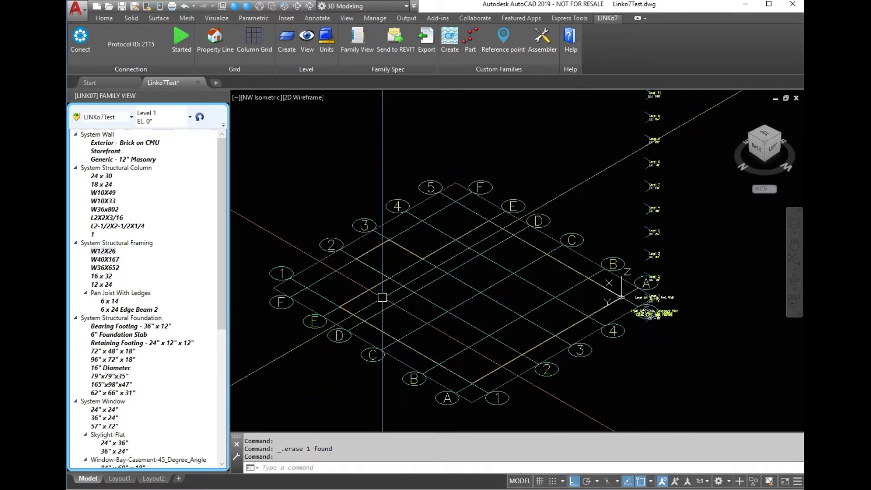
pyautogui.click(109, 259)
pyautogui.rightClick(112, 260)
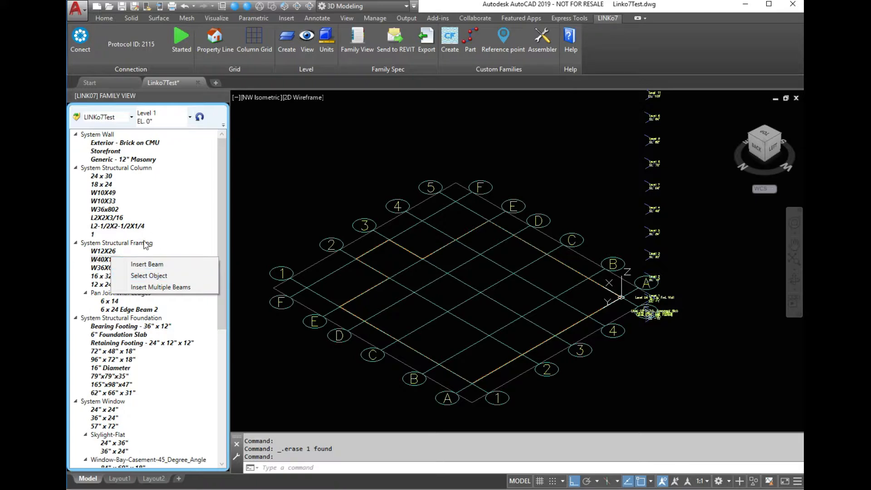
pyautogui.click(108, 194)
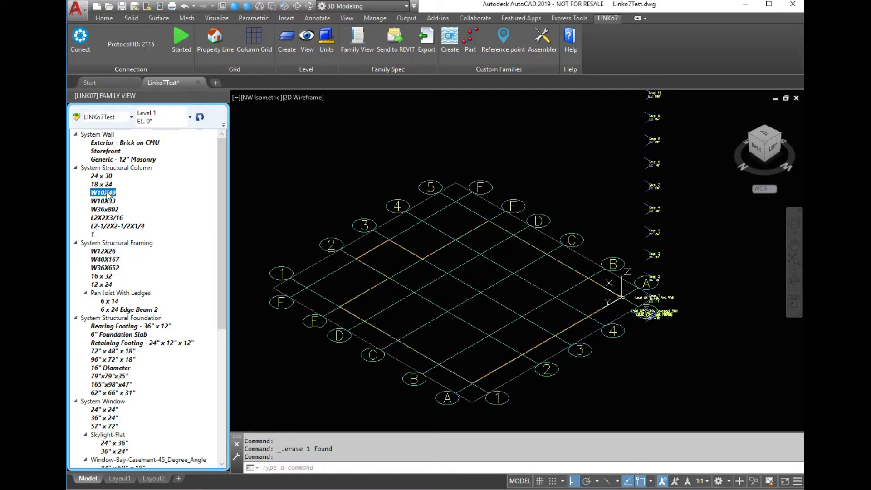
pyautogui.rightClick(107, 194)
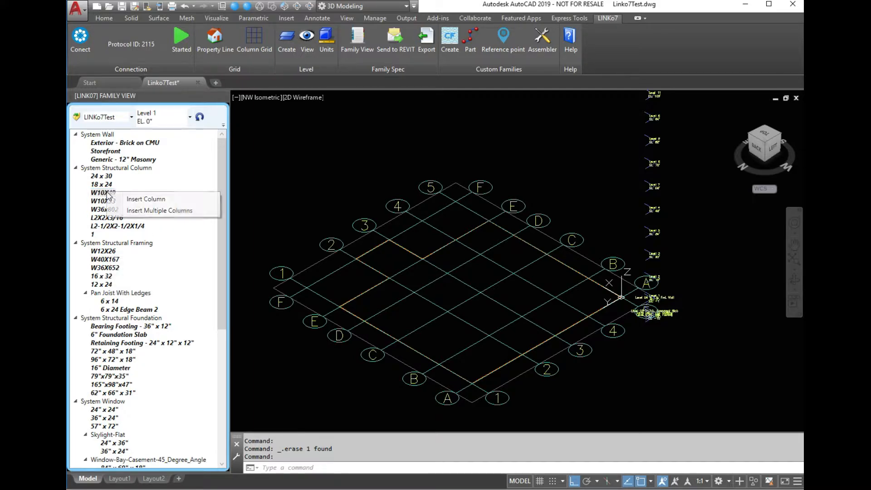
pyautogui.click(152, 210)
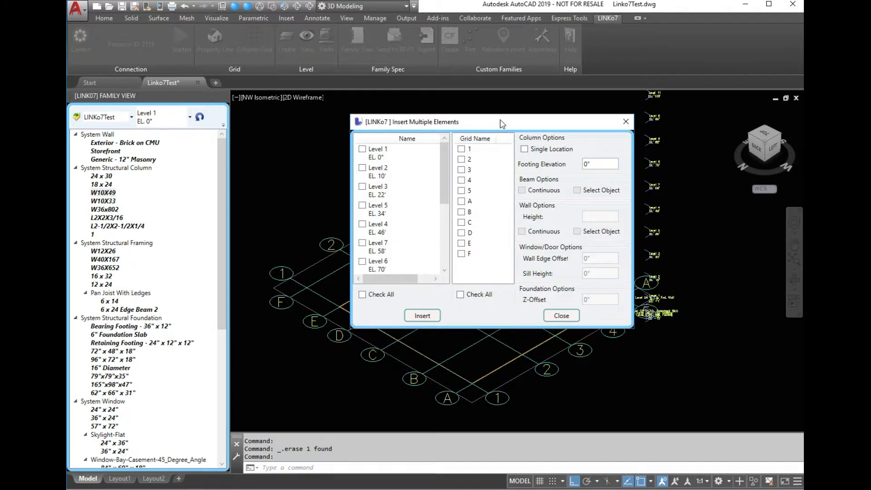
# Insert W10X49 columns on all levels at all grid lines.
pyautogui.moveTo(501, 123); pyautogui.dragTo(424, 140)
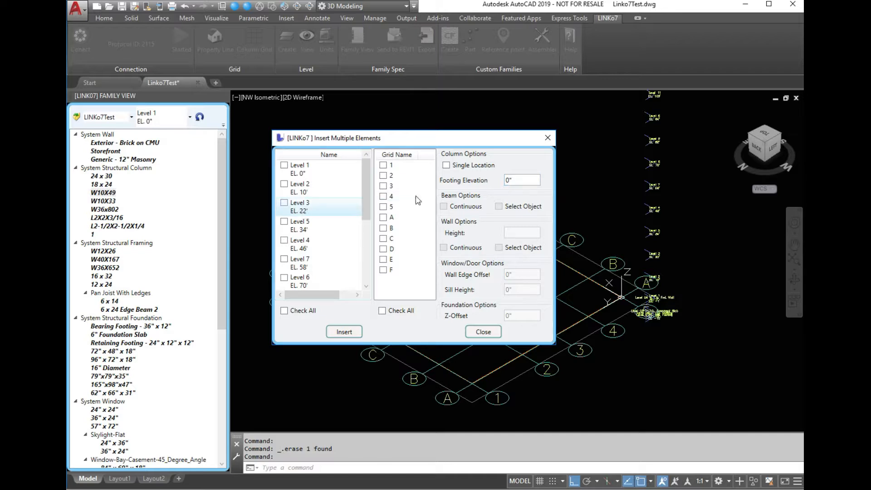
pyautogui.click(284, 310)
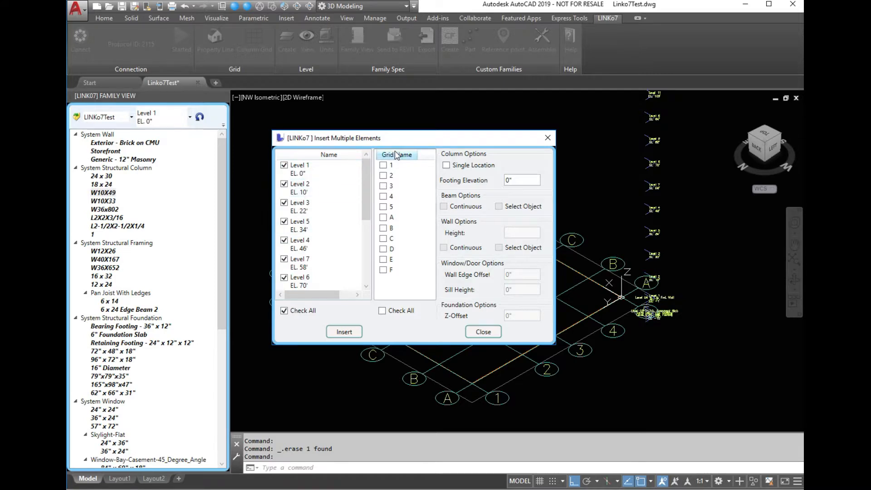
pyautogui.click(382, 311)
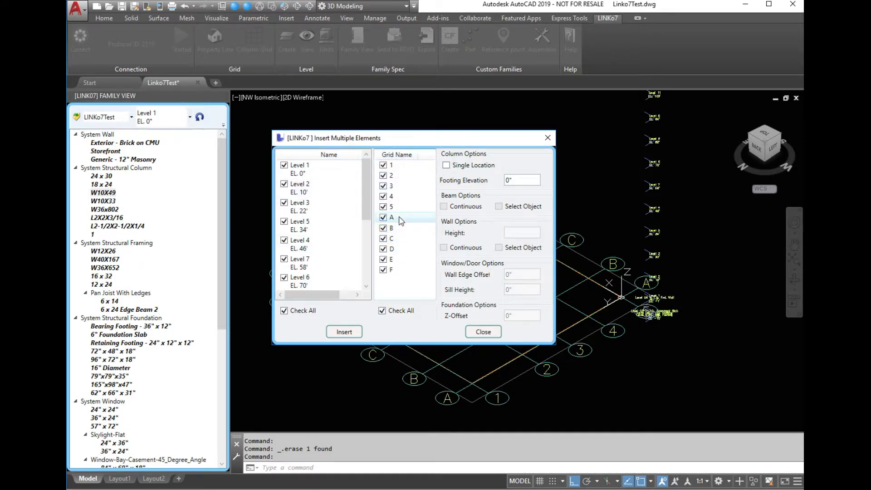
pyautogui.click(345, 331)
# Insert W12X26 beams on all levels along all grid lines using multiple-beam insertion.
pyautogui.scroll(-4, 434, 317)
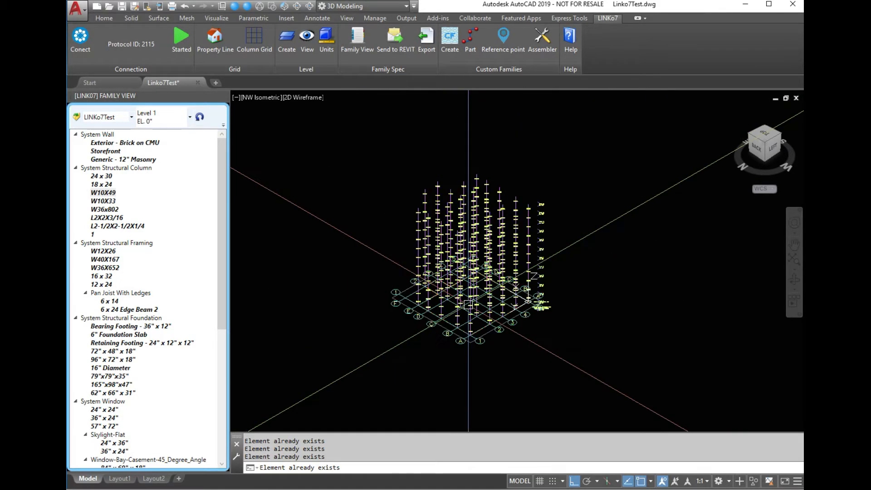
pyautogui.scroll(1, 490, 284)
pyautogui.scroll(6, 540, 309)
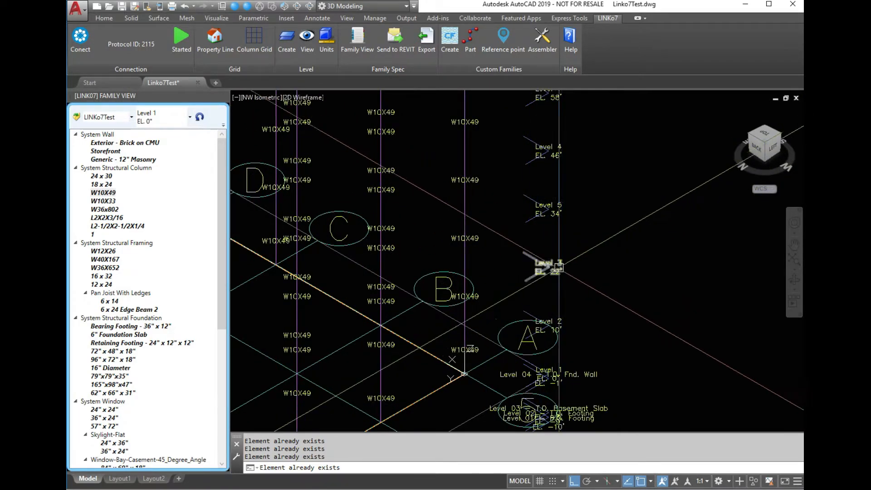
pyautogui.scroll(-5, 554, 264)
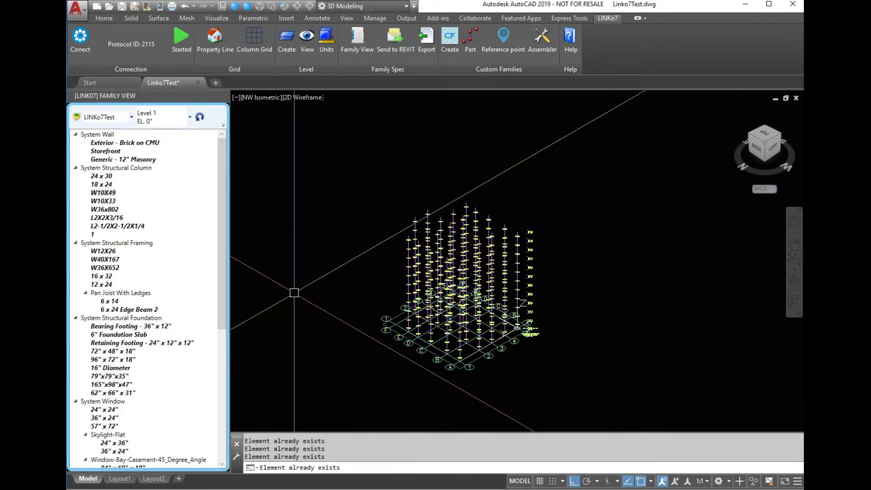
pyautogui.scroll(3, 334, 252)
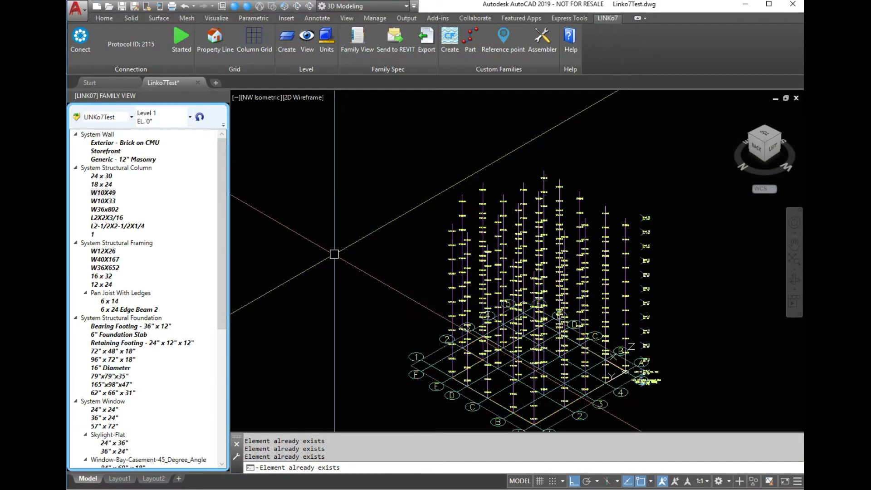
pyautogui.click(109, 253)
pyautogui.rightClick(109, 254)
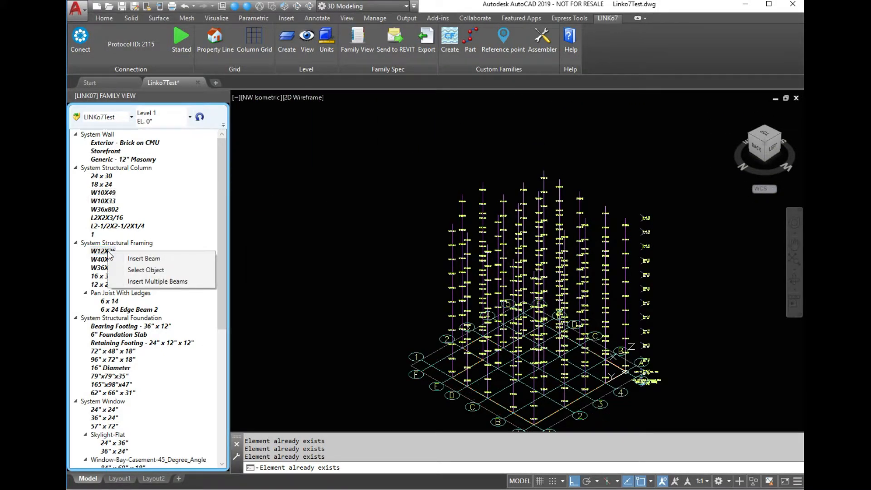
pyautogui.click(150, 281)
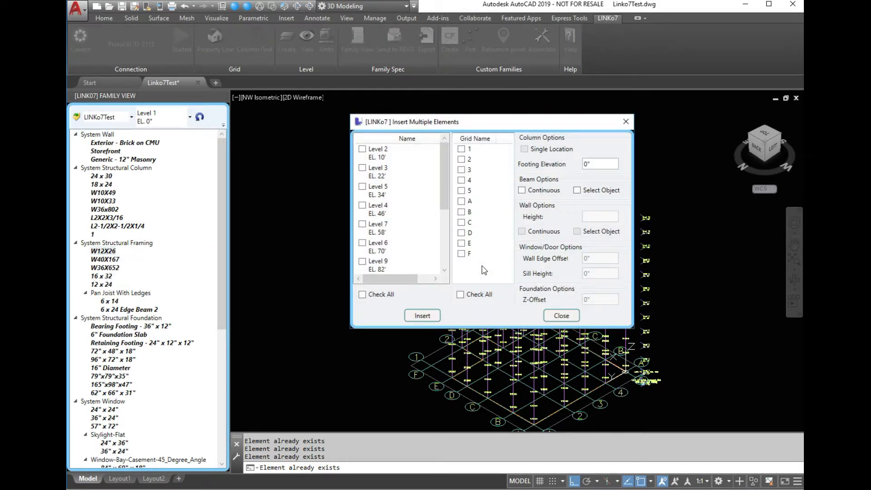
pyautogui.click(363, 295)
pyautogui.click(461, 295)
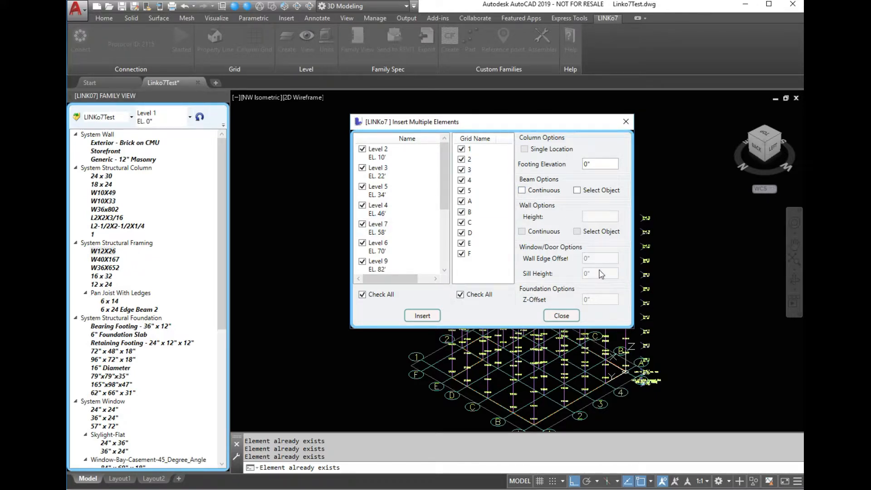
pyautogui.click(424, 316)
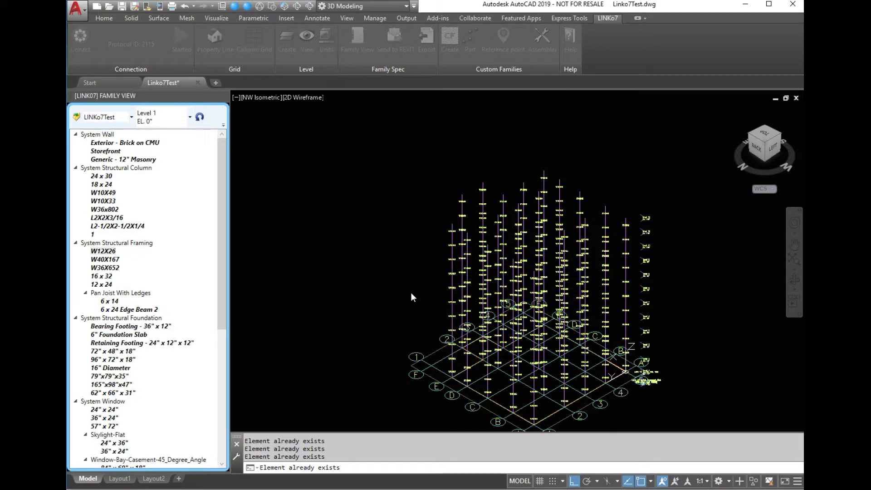
# Inspect the inserted columns and beams in AutoCAD and in the Revit 3D view.
pyautogui.scroll(-5, 560, 284)
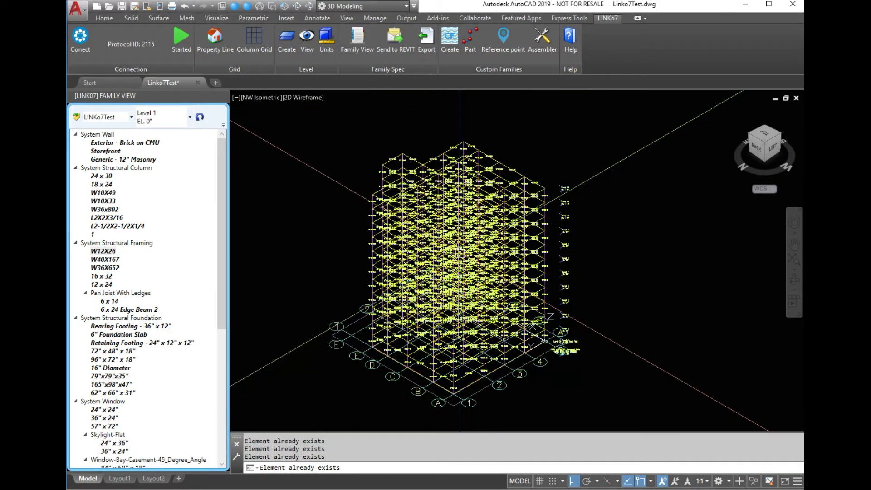
pyautogui.scroll(6, 596, 326)
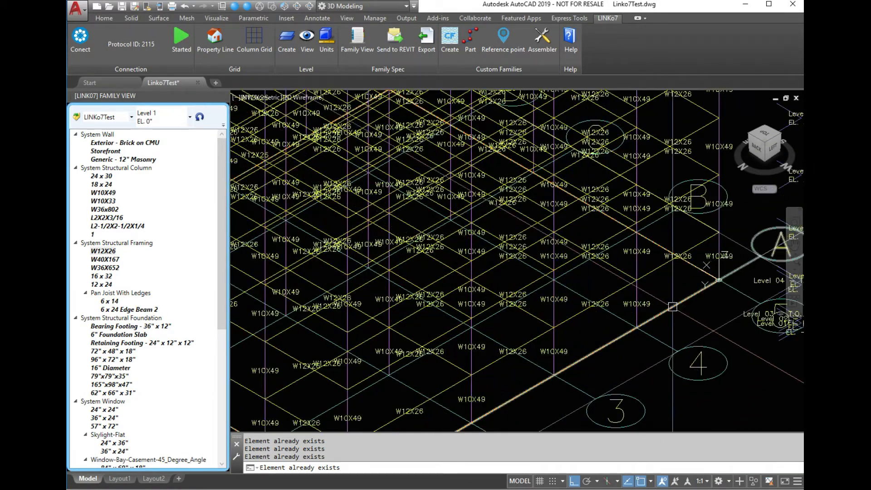
pyautogui.scroll(4, 595, 327)
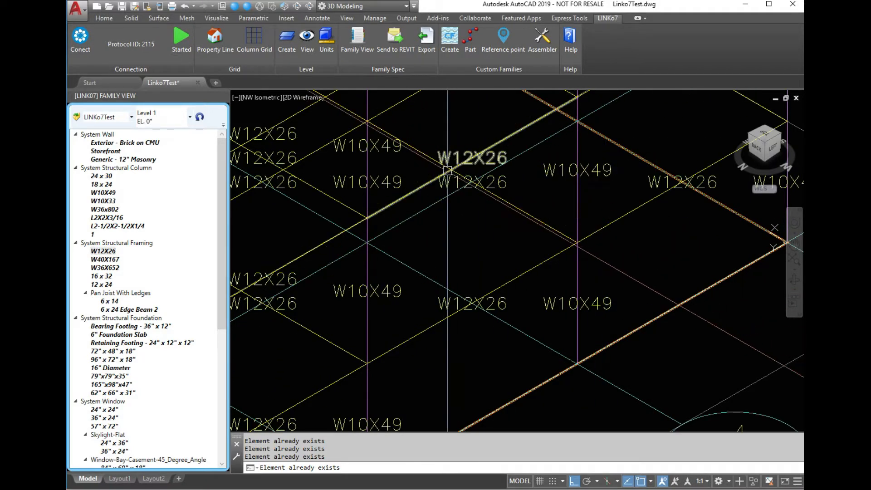
pyautogui.scroll(-3, 380, 146)
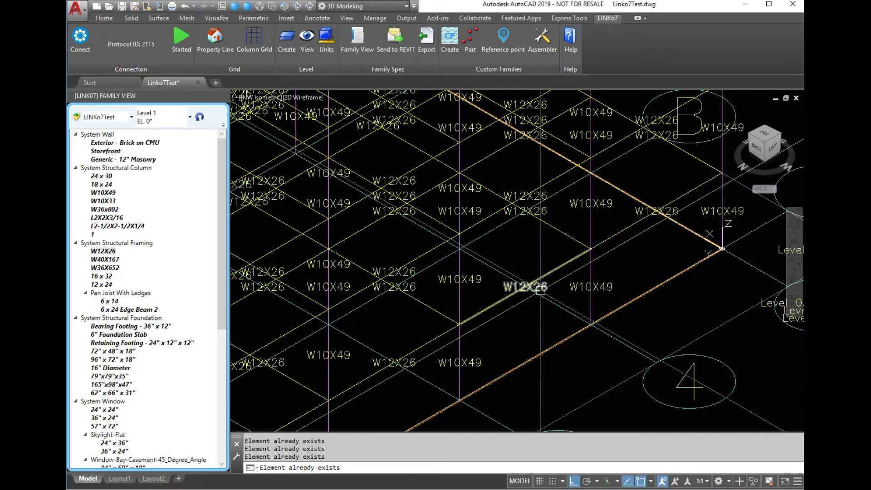
pyautogui.scroll(-2, 582, 306)
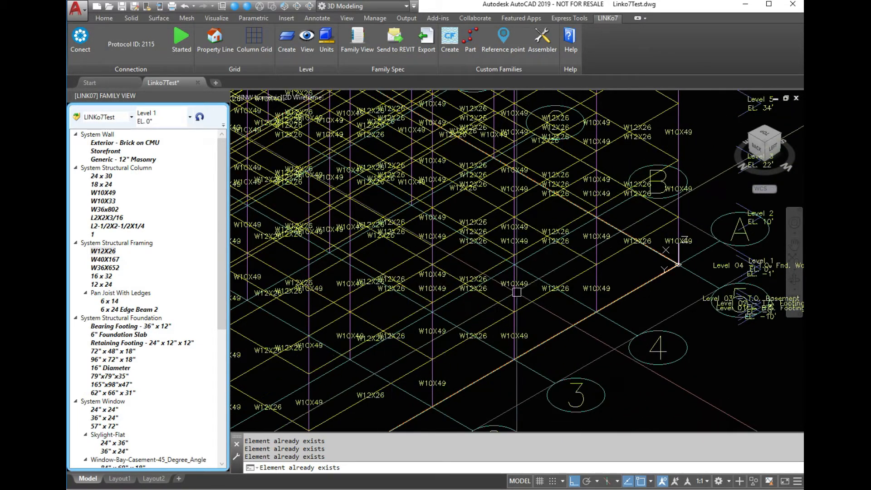
pyautogui.scroll(-4, 523, 293)
pyautogui.hotkey('alt', 'Tab')
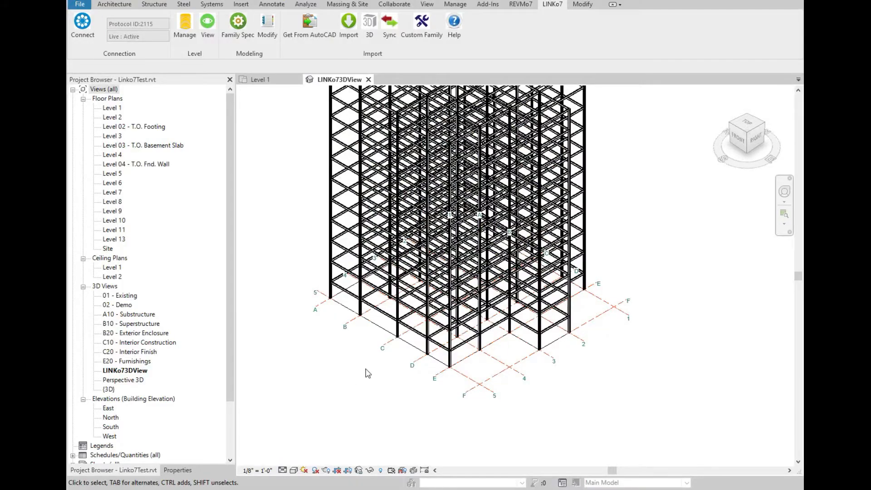
pyautogui.scroll(2, 479, 319)
pyautogui.scroll(-3, 501, 361)
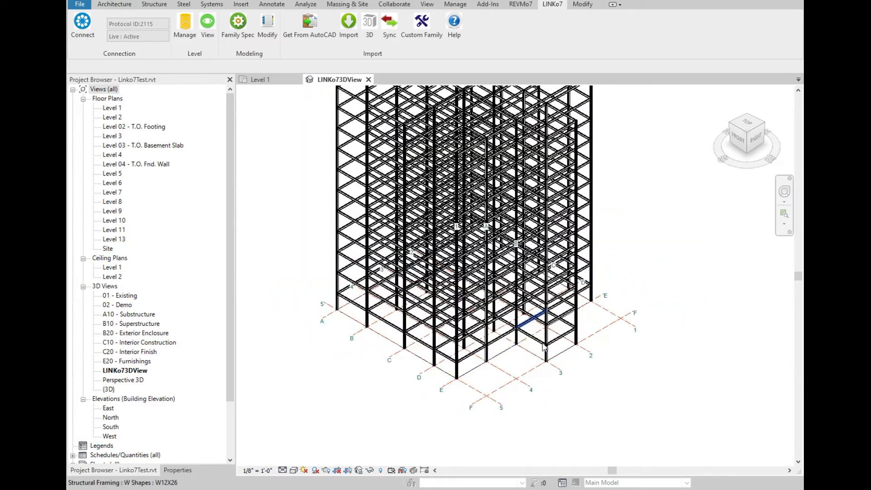
pyautogui.scroll(5, 584, 180)
pyautogui.scroll(4, 584, 180)
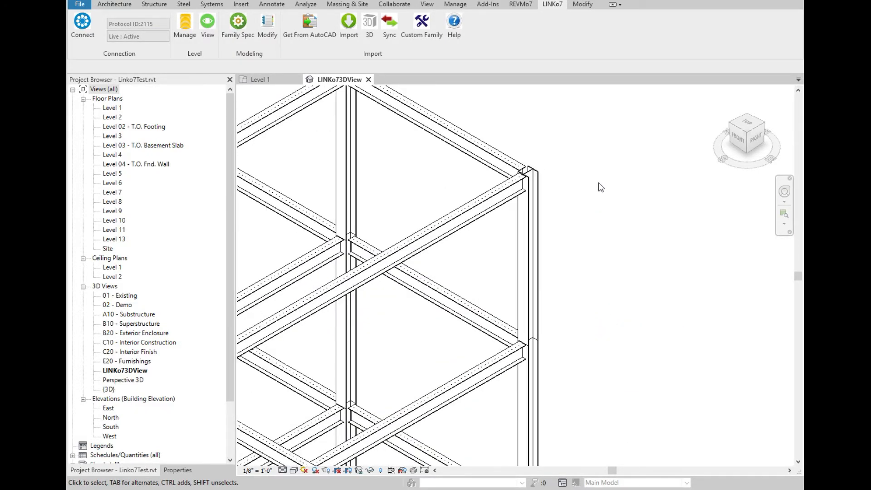
pyautogui.scroll(-3, 601, 188)
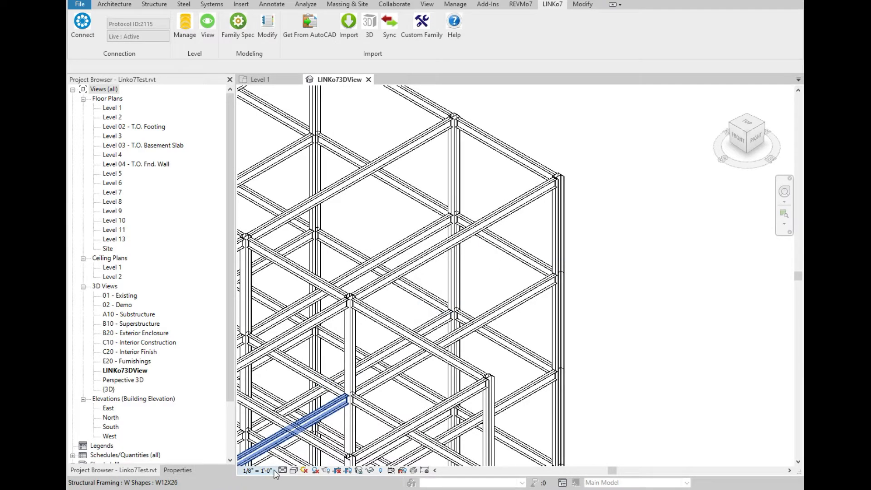
# Set the Revit 3D view's visual style to Shaded and save the project.
pyautogui.click(293, 470)
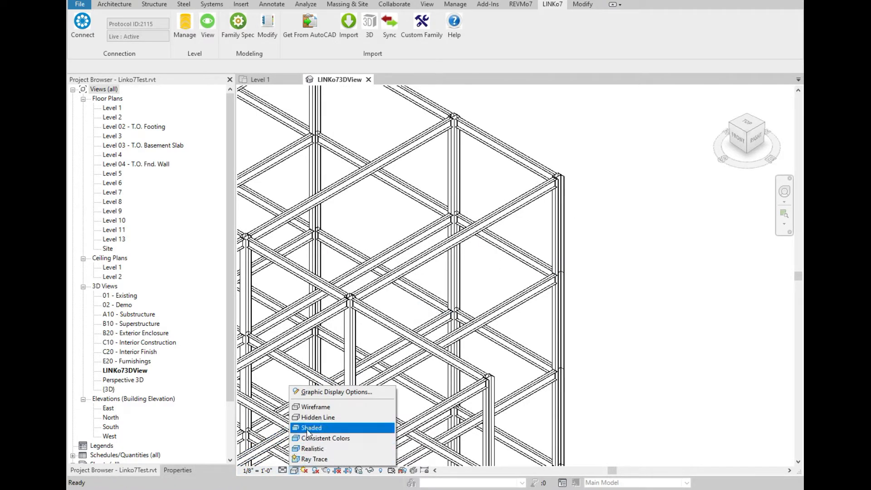
pyautogui.click(307, 429)
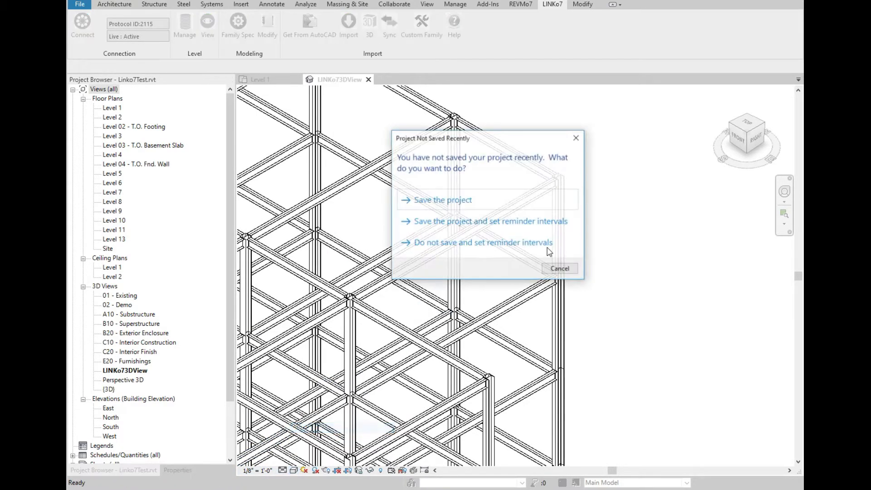
pyautogui.click(451, 201)
pyautogui.scroll(-5, 564, 198)
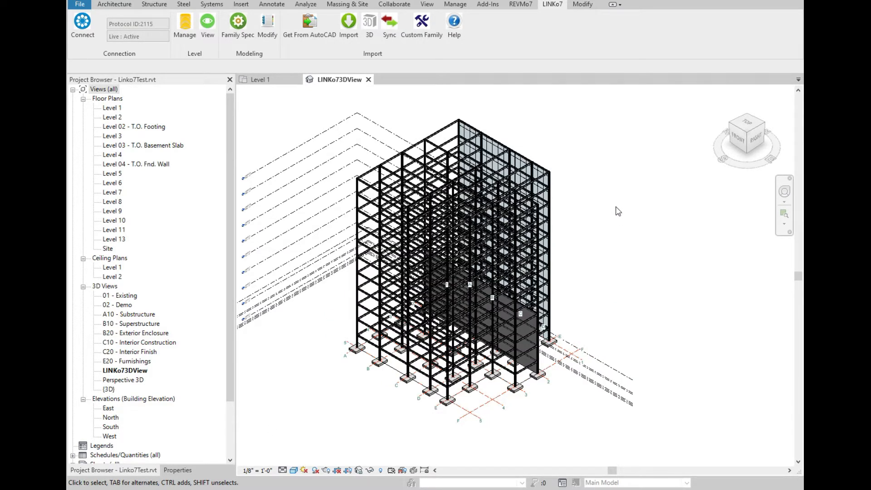
# Open the LINKo7 Modify Elements panel and refresh its element list sorted by name.
pyautogui.click(267, 26)
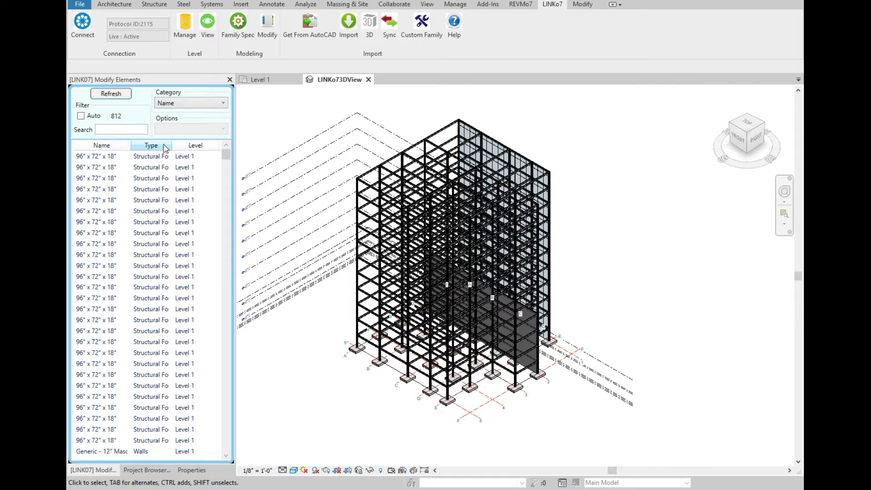
pyautogui.click(113, 95)
pyautogui.click(115, 99)
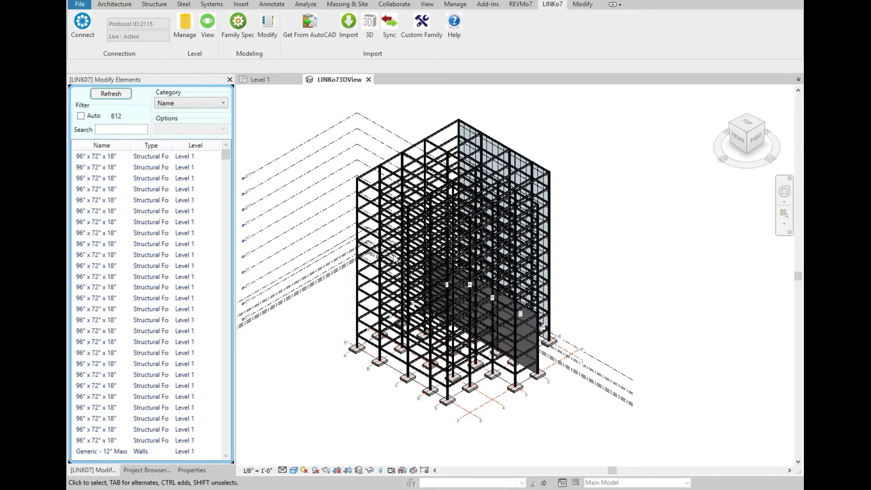
pyautogui.click(114, 95)
pyautogui.click(176, 103)
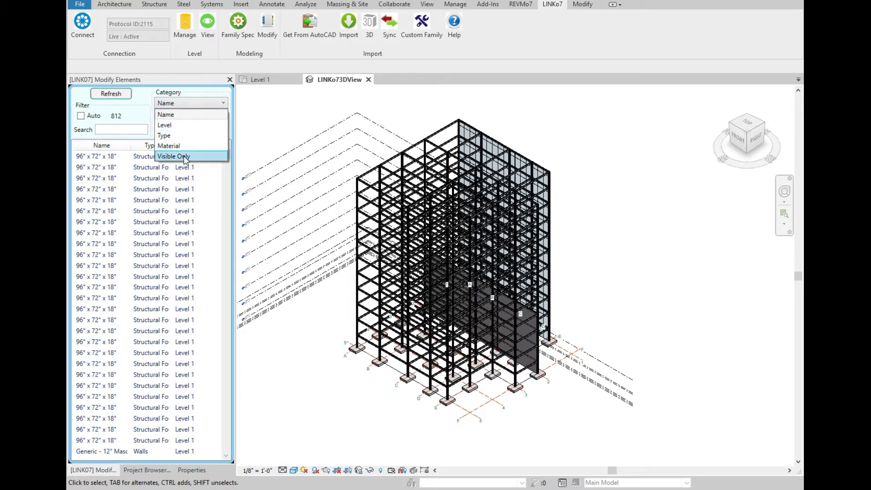
pyautogui.click(174, 114)
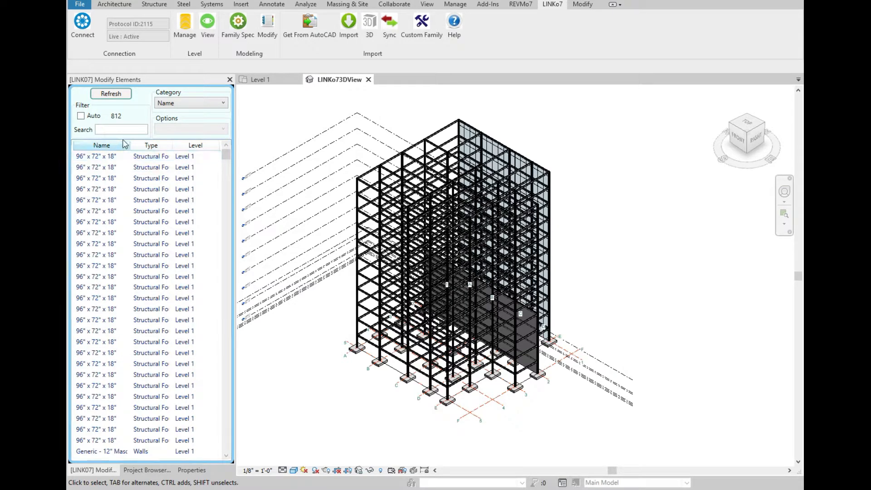
# Search the element list for "w10", then clear the search text.
pyautogui.moveTo(225, 157)
pyautogui.mouseDown()
pyautogui.moveTo(230, 215)
pyautogui.moveTo(227, 146)
pyautogui.mouseUp()
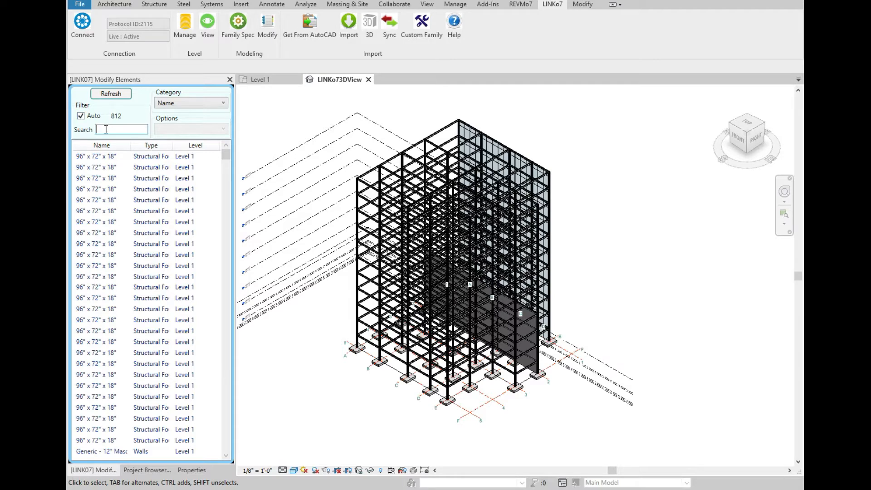
pyautogui.write('w1')
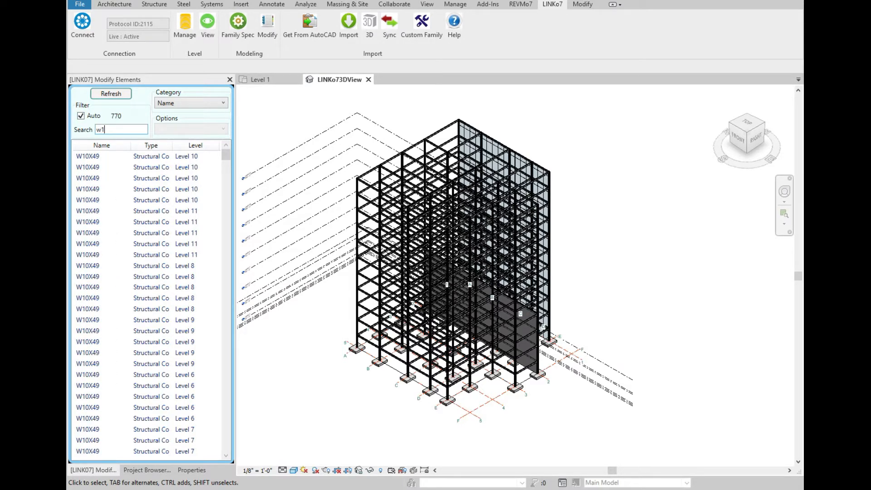
pyautogui.moveTo(225, 156)
pyautogui.mouseDown()
pyautogui.moveTo(238, 313)
pyautogui.moveTo(225, 154)
pyautogui.mouseUp()
pyautogui.write('1')
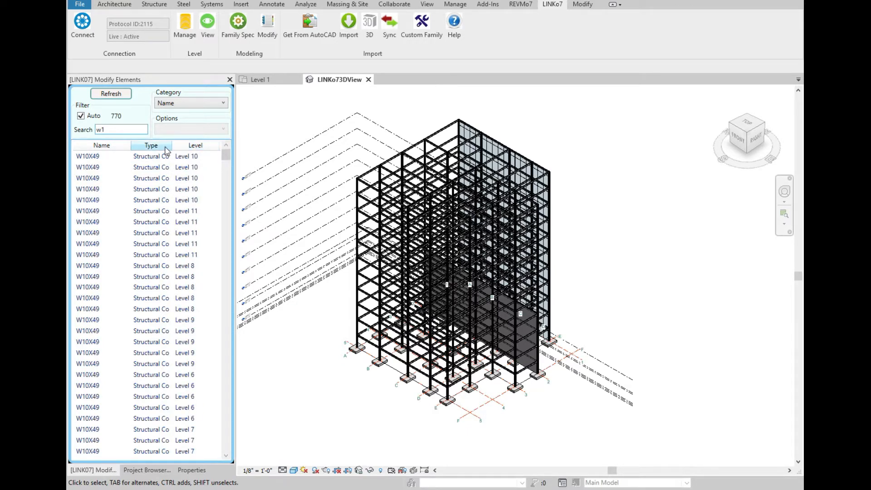
pyautogui.write('0')
pyautogui.moveTo(223, 158)
pyautogui.mouseDown()
pyautogui.moveTo(235, 307)
pyautogui.moveTo(226, 161)
pyautogui.mouseUp()
pyautogui.press('BackSpace')
pyautogui.press('BackSpace')
pyautogui.press('BackSpace')
# Filter the element list by level, showing only Level 4 elements.
pyautogui.click(181, 103)
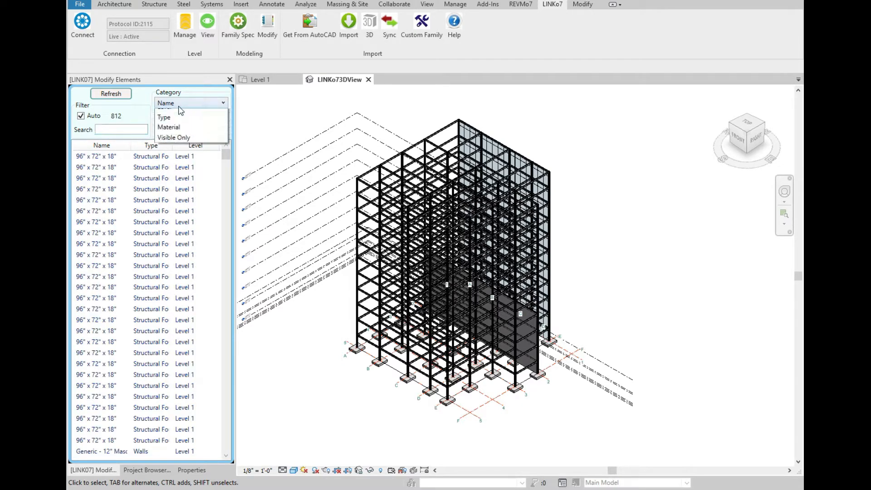
pyautogui.click(181, 122)
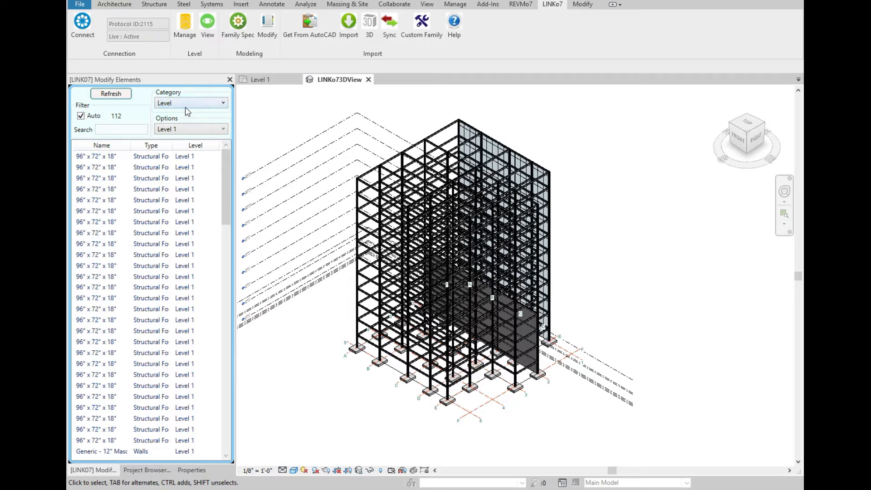
pyautogui.click(188, 127)
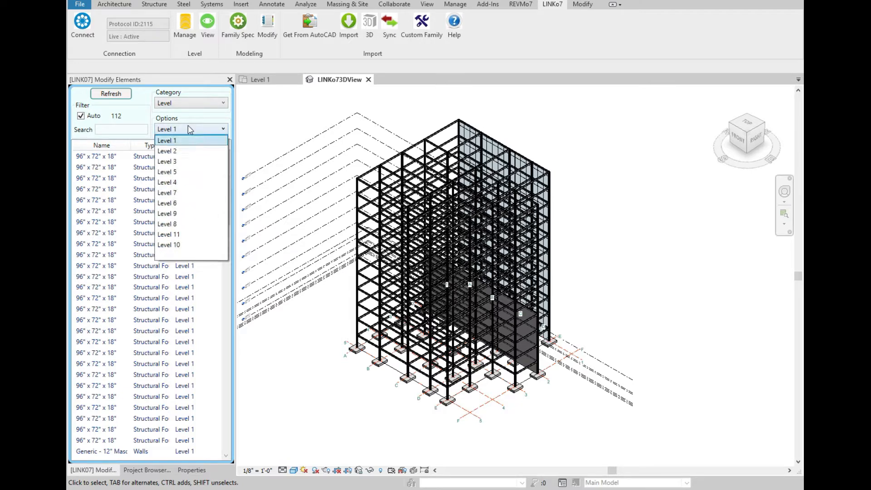
pyautogui.click(182, 183)
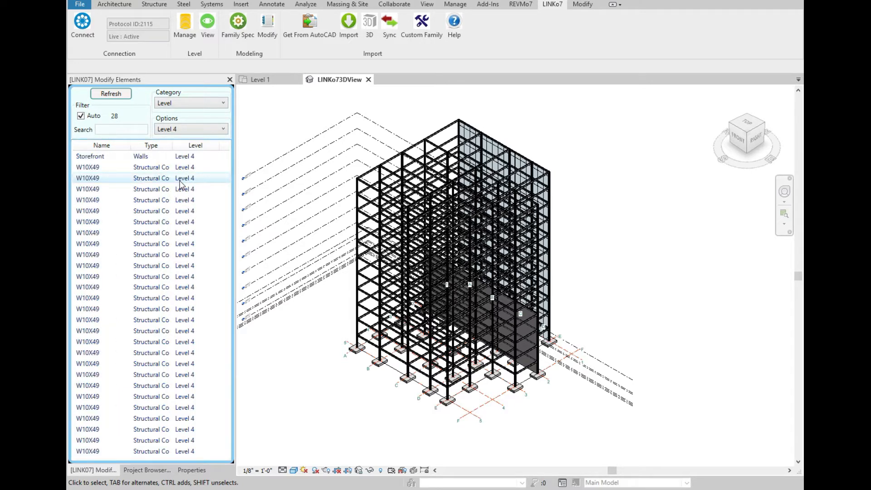
# Filter the element list by type, showing only Walls.
pyautogui.click(184, 102)
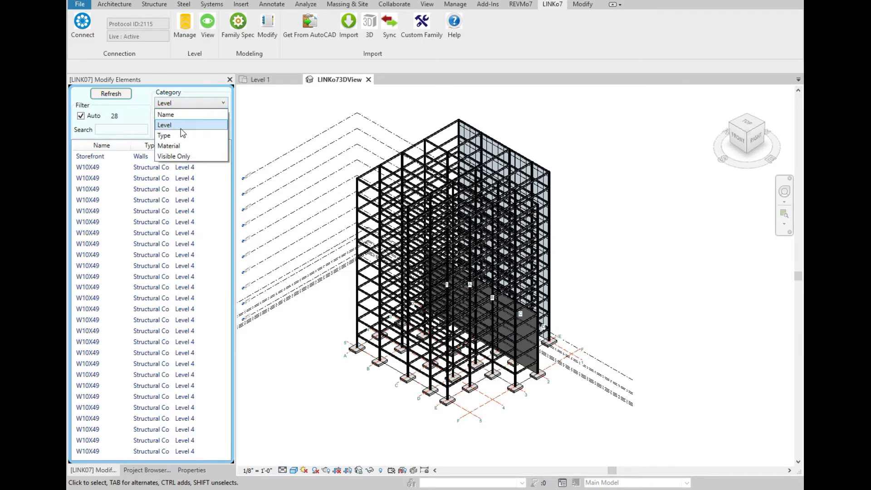
pyautogui.click(181, 135)
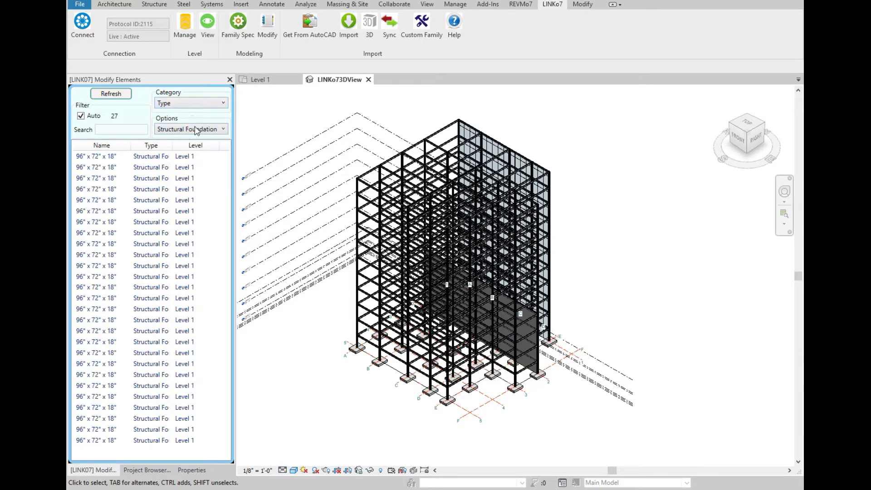
pyautogui.click(195, 129)
pyautogui.click(177, 152)
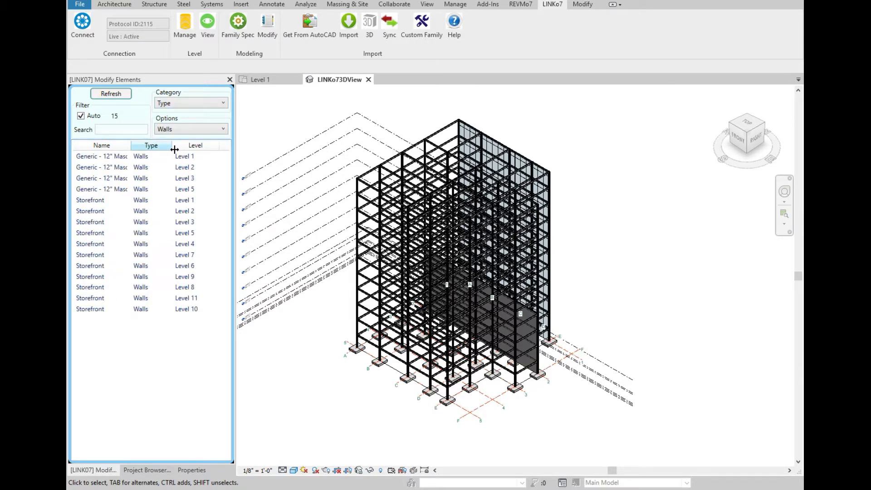
# Filter the element list by material, then switch the category to Visible Only.
pyautogui.click(203, 103)
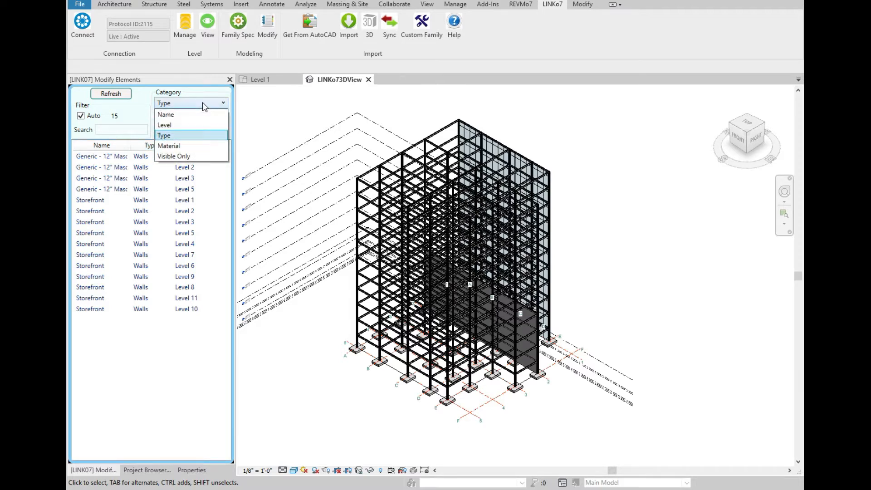
pyautogui.click(181, 142)
pyautogui.click(194, 129)
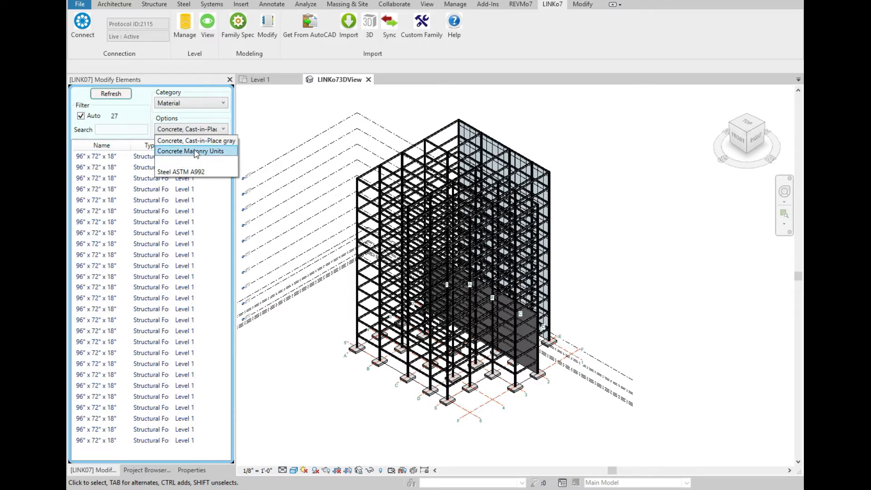
pyautogui.click(193, 103)
pyautogui.click(192, 103)
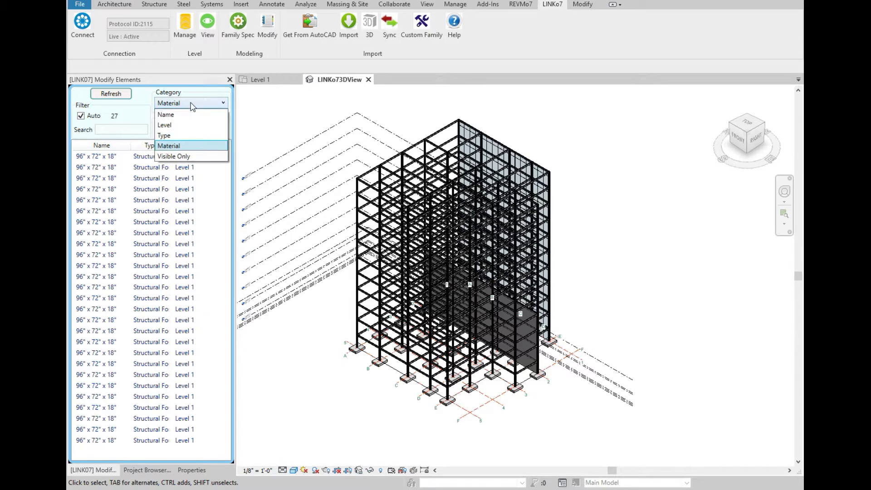
pyautogui.click(187, 156)
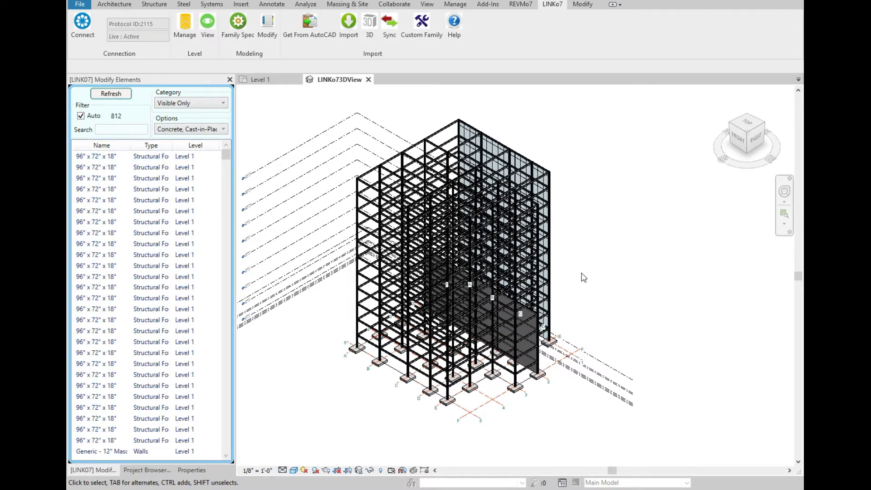
# Filter the list back to Walls by type and select all listed wall rows.
pyautogui.click(194, 104)
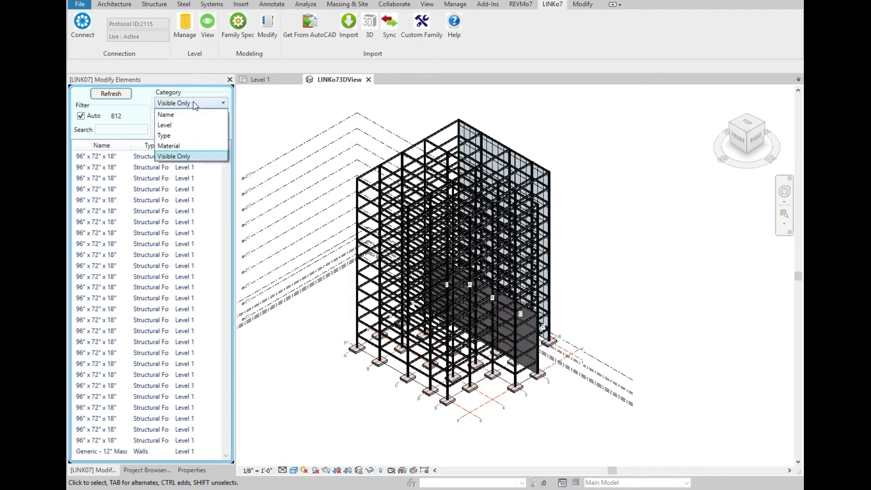
pyautogui.click(186, 135)
pyautogui.click(192, 130)
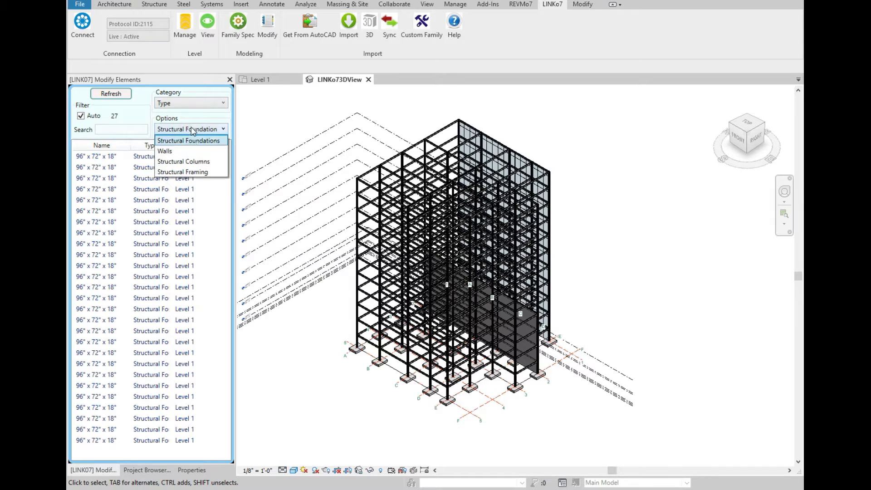
pyautogui.click(167, 152)
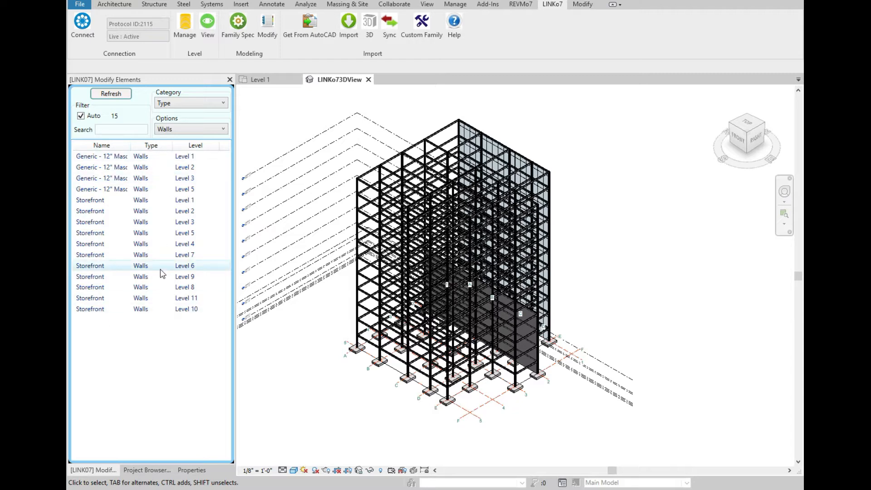
pyautogui.rightClick(142, 157)
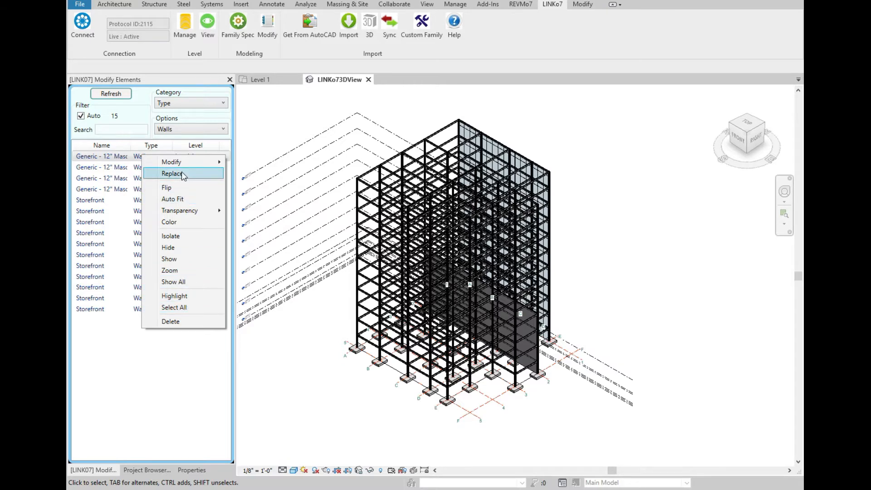
pyautogui.click(124, 158)
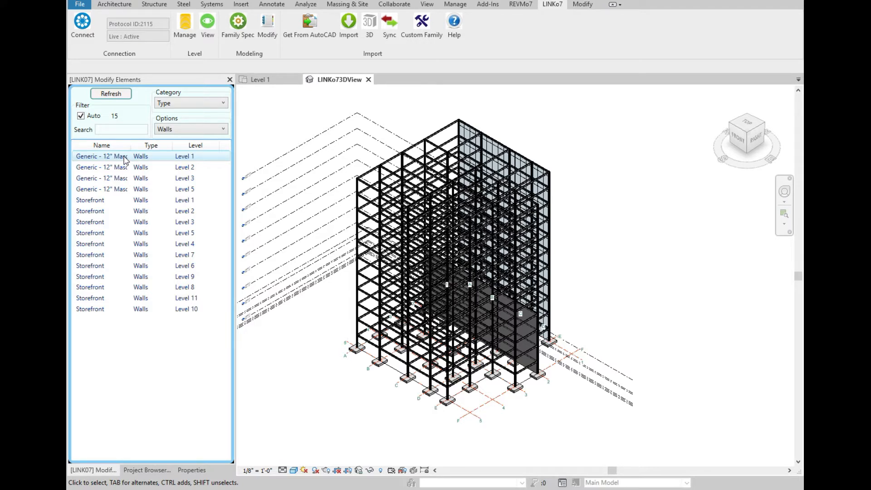
pyautogui.rightClick(125, 159)
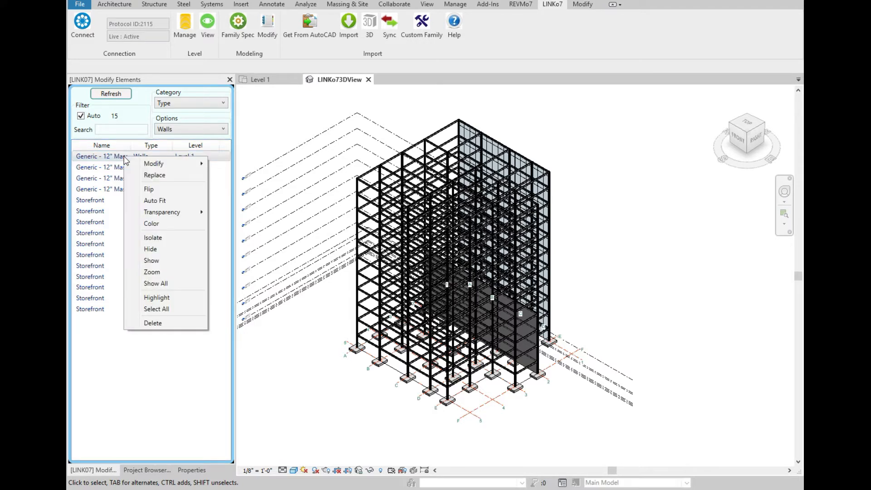
pyautogui.click(165, 307)
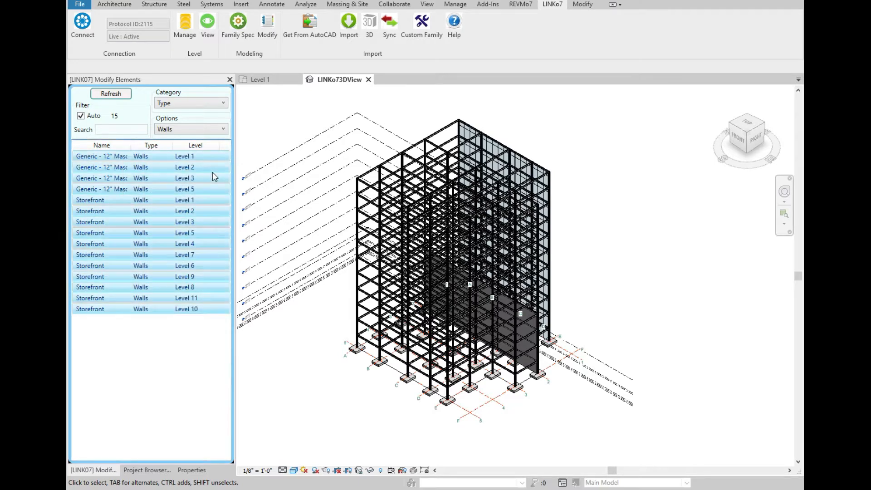
# Replace the Generic - 12" Masonry walls on Levels 2, 3 and 5 with Exterior - Brick on Mtl. Stud.
pyautogui.click(172, 168)
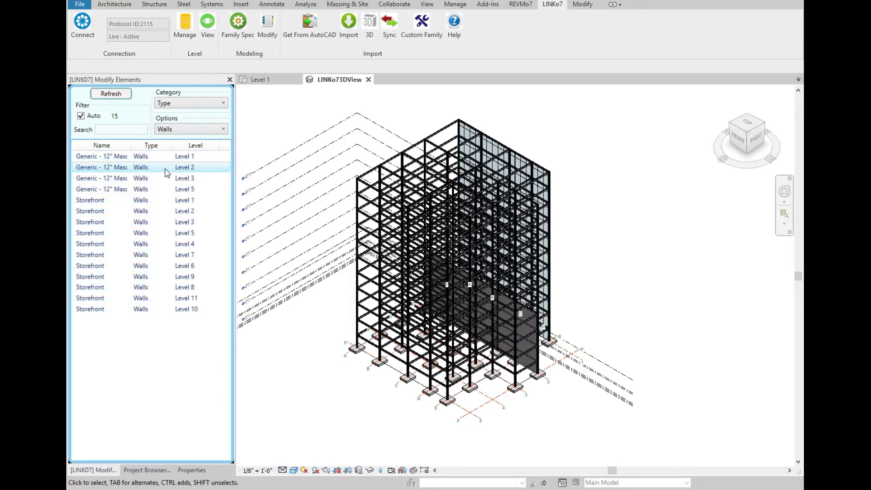
pyautogui.moveTo(167, 173); pyautogui.dragTo(161, 193)
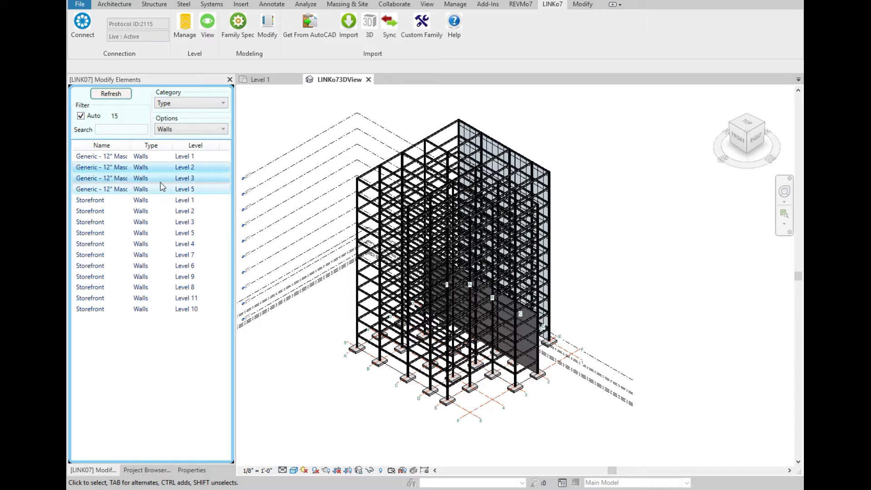
pyautogui.rightClick(160, 182)
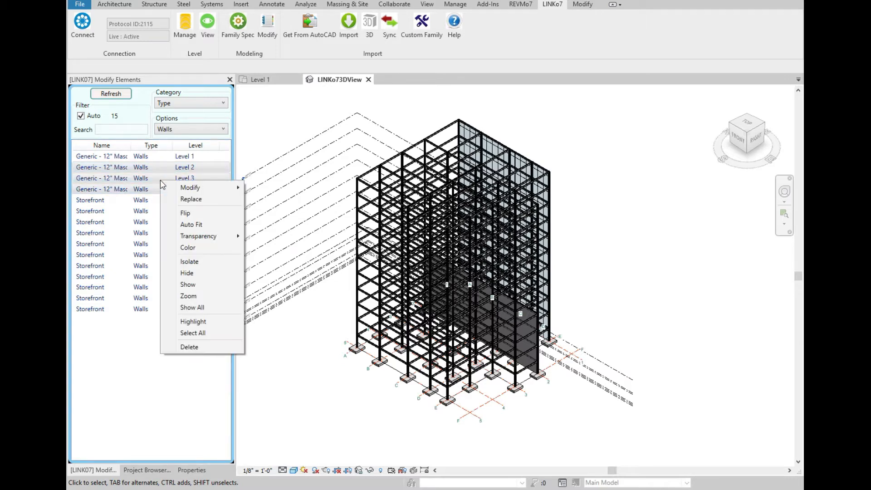
pyautogui.click(188, 199)
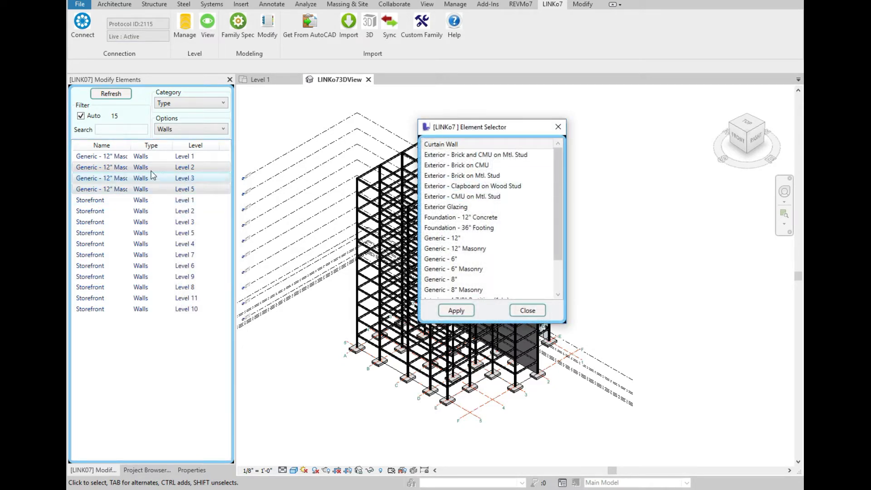
pyautogui.scroll(-2, 559, 191)
pyautogui.scroll(2, 563, 168)
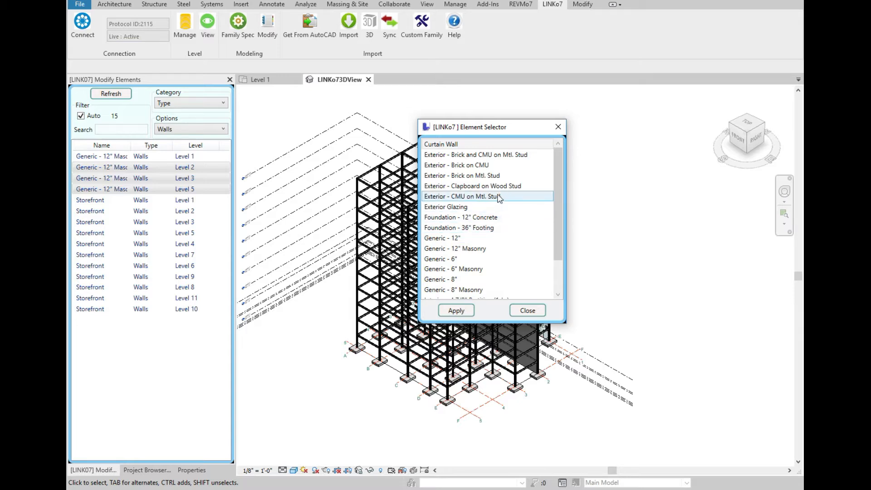
pyautogui.click(499, 175)
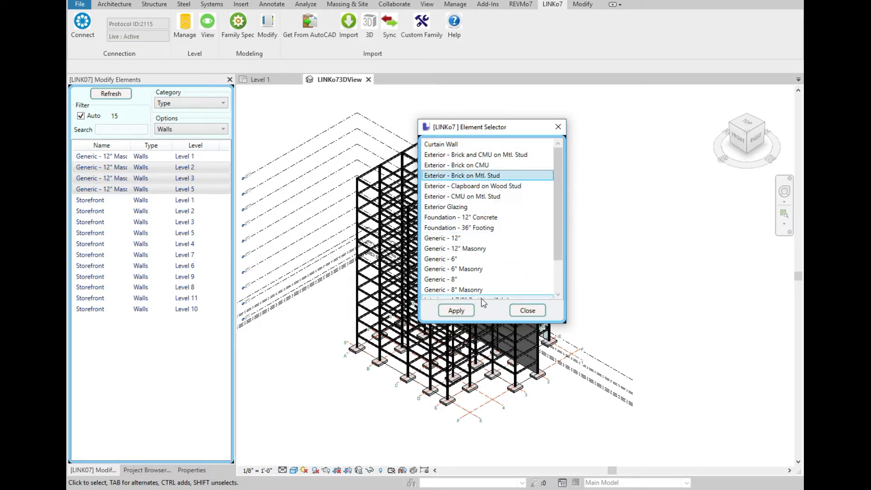
pyautogui.click(458, 311)
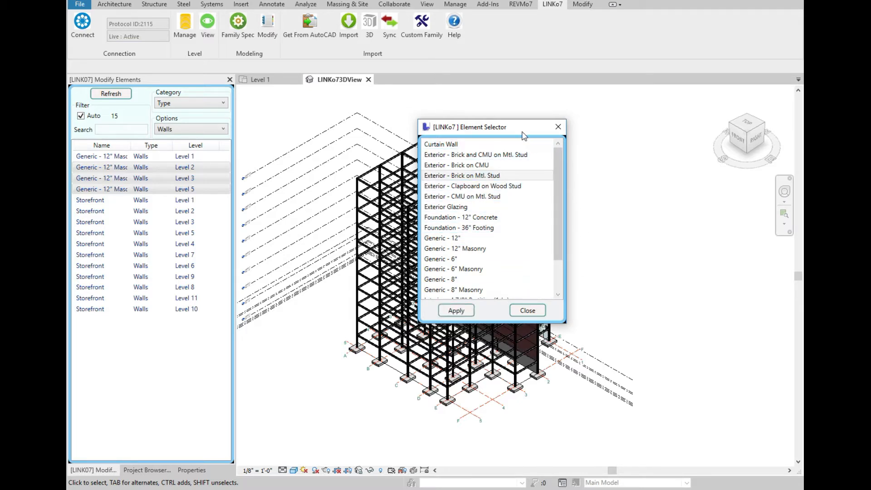
pyautogui.moveTo(524, 134); pyautogui.dragTo(306, 107)
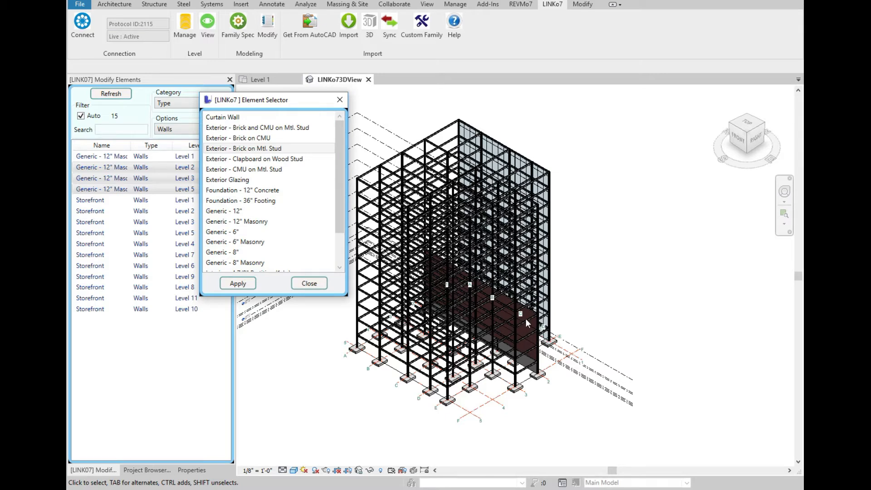
pyautogui.click(304, 283)
# Flip the selected Level 2, 3 and 5 walls, then flip them back to their original orientation.
pyautogui.rightClick(159, 175)
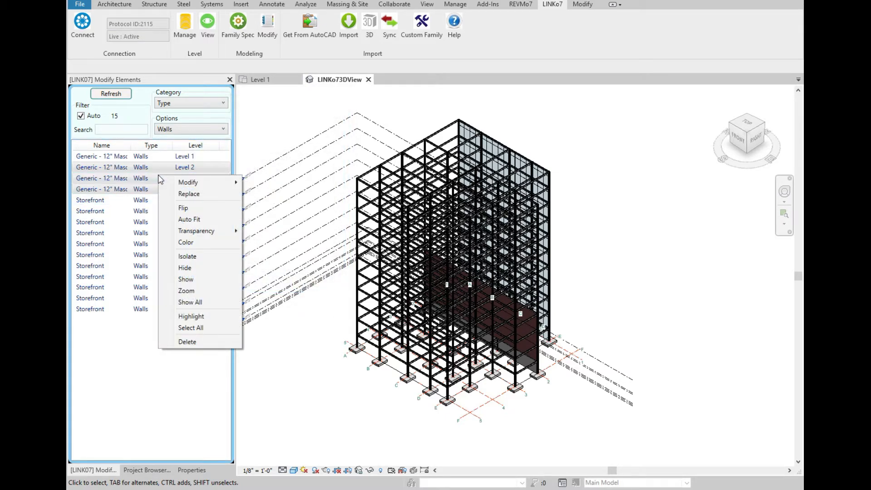
pyautogui.moveTo(227, 182)
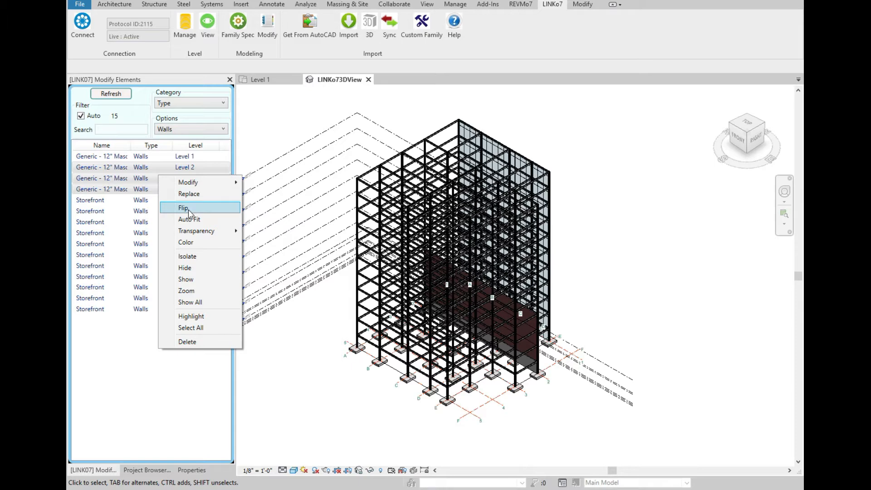
pyautogui.click(202, 213)
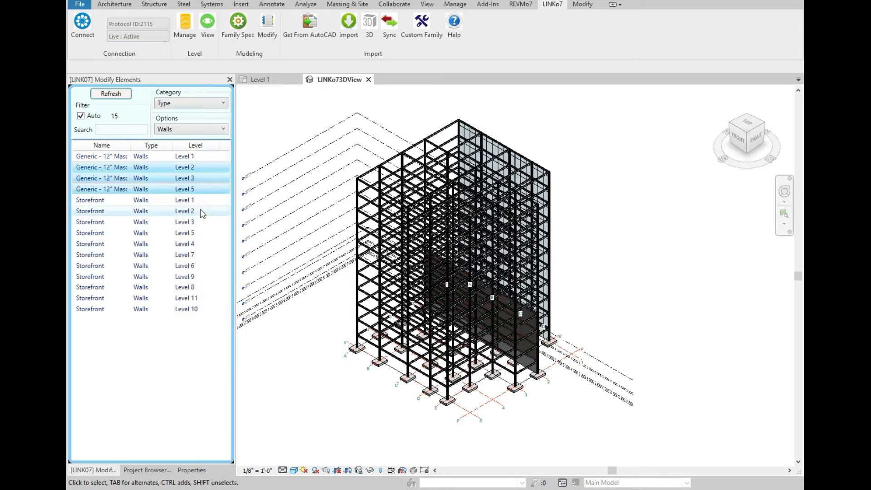
pyautogui.rightClick(191, 172)
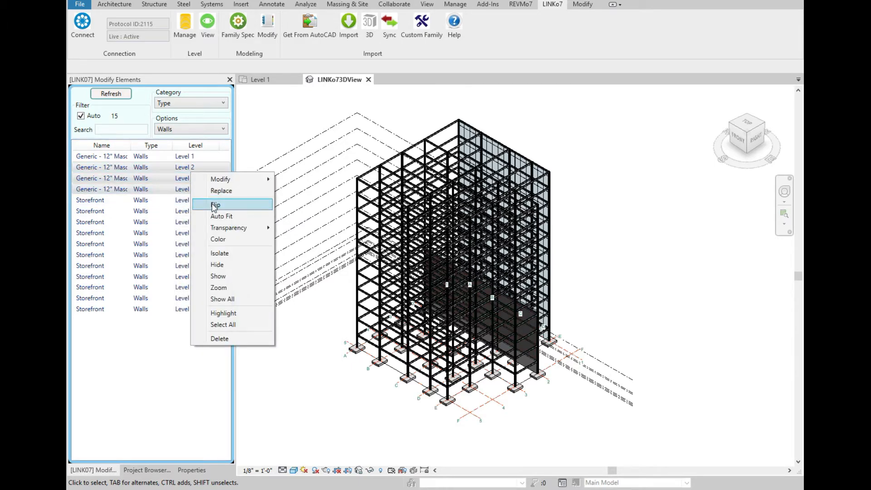
pyautogui.click(213, 204)
# Isolate the selected walls in the 3D view to inspect them, then show all elements again.
pyautogui.rightClick(205, 181)
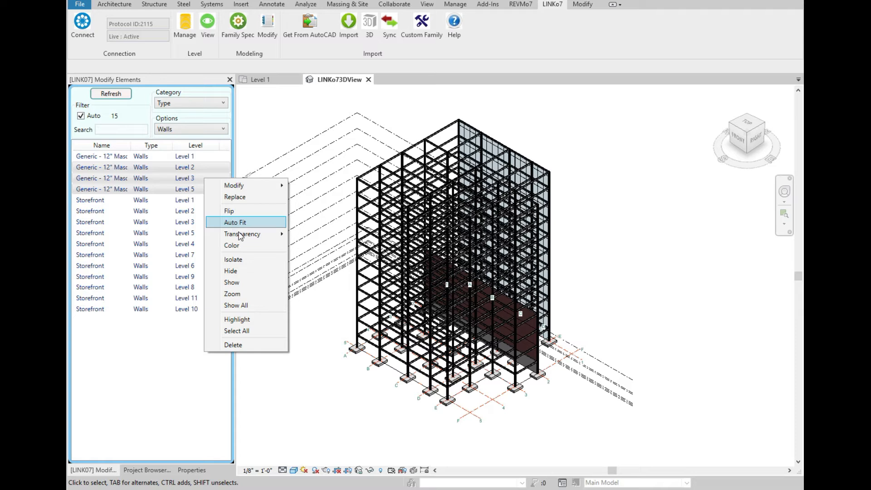
pyautogui.moveTo(242, 234)
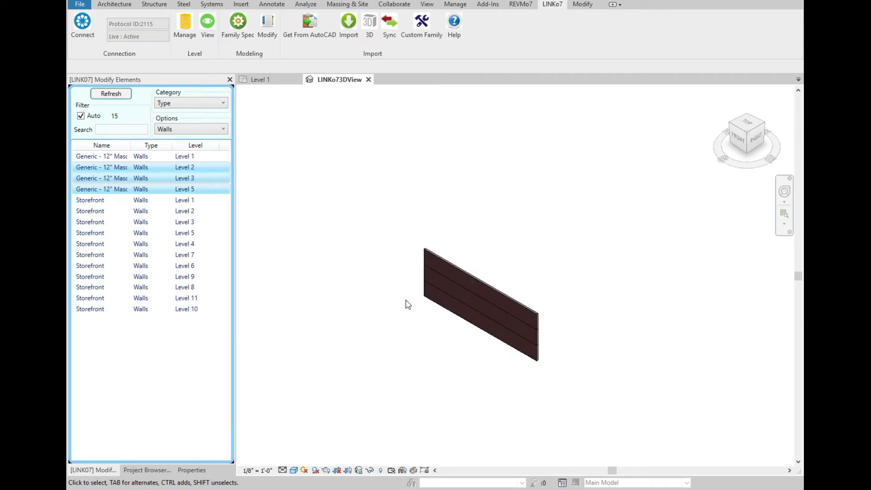
pyautogui.scroll(2, 515, 346)
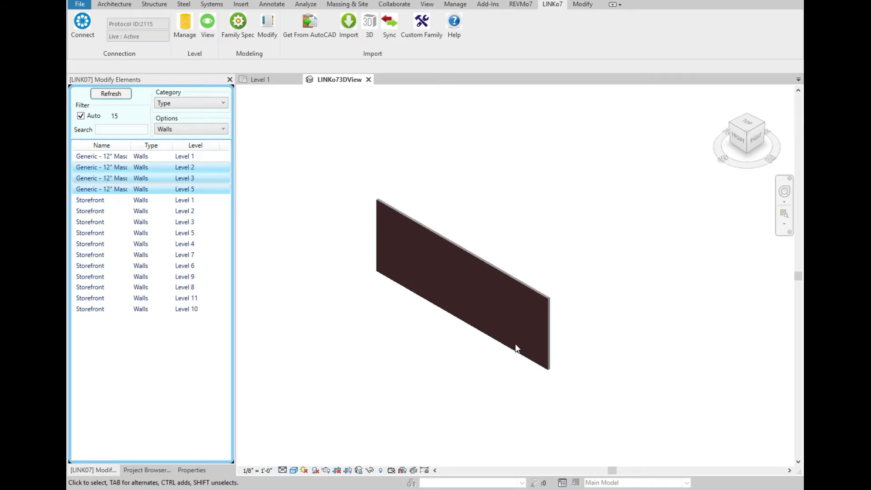
pyautogui.rightClick(187, 189)
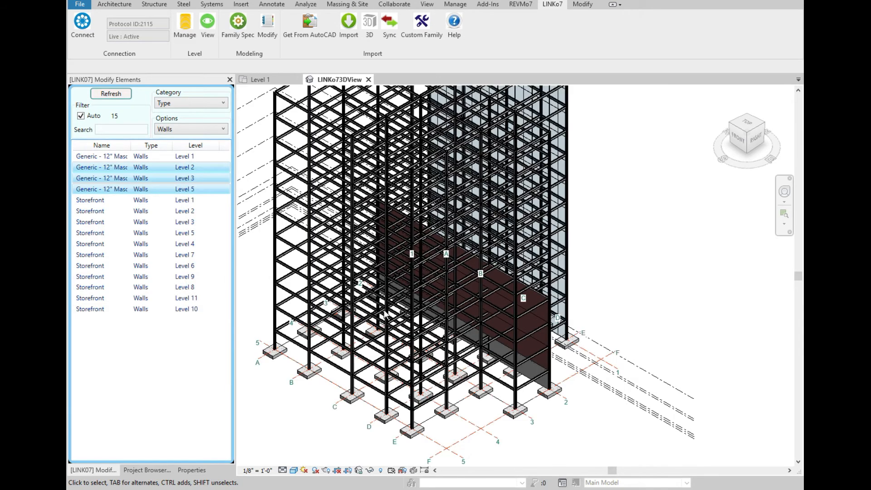
pyautogui.rightClick(188, 178)
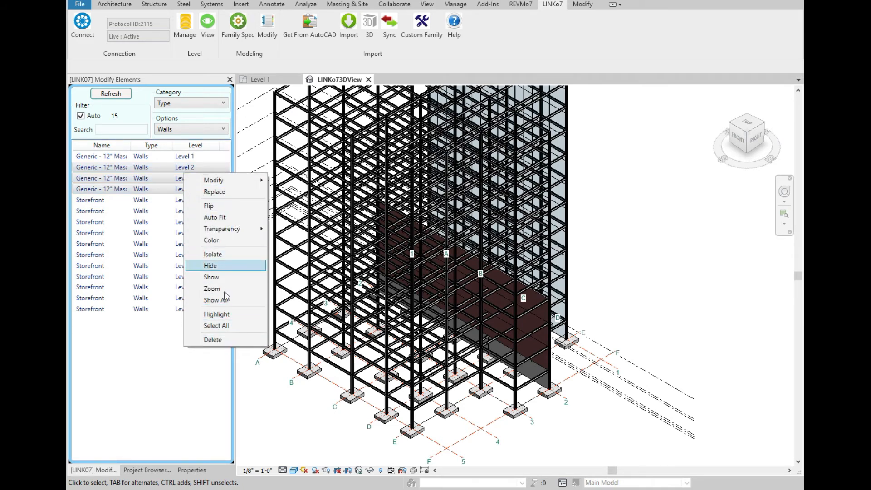
pyautogui.moveTo(225, 186)
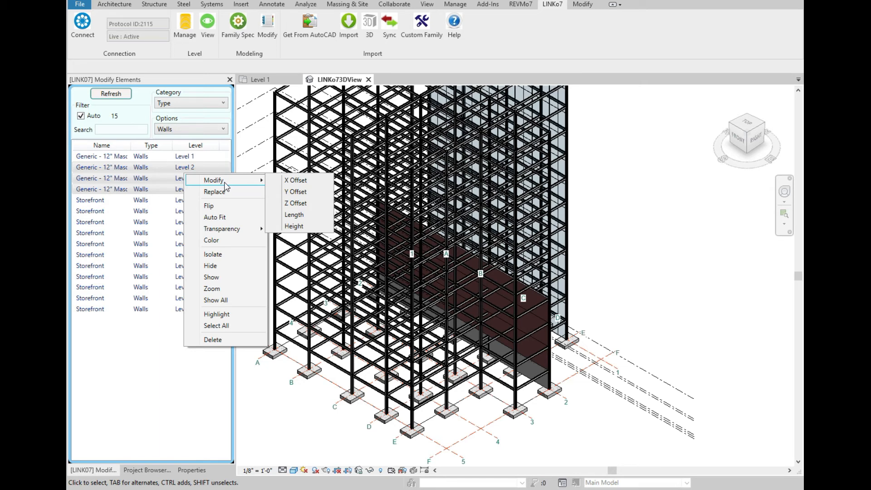
pyautogui.click(604, 185)
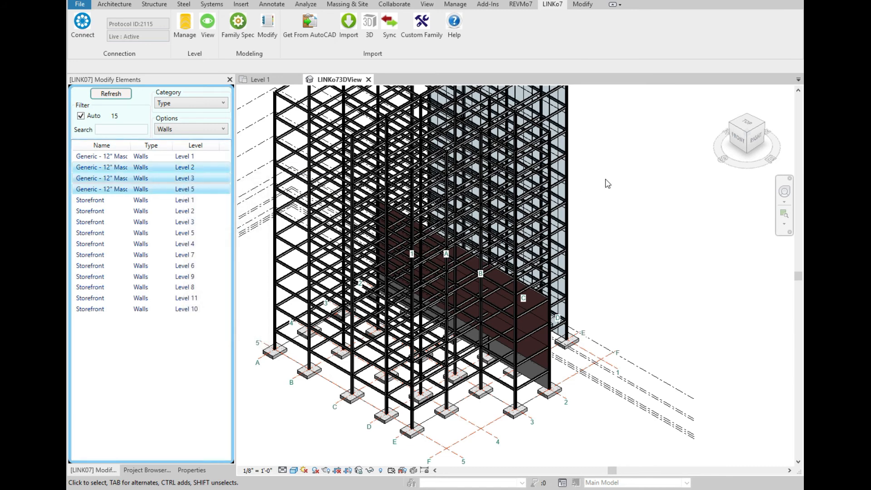